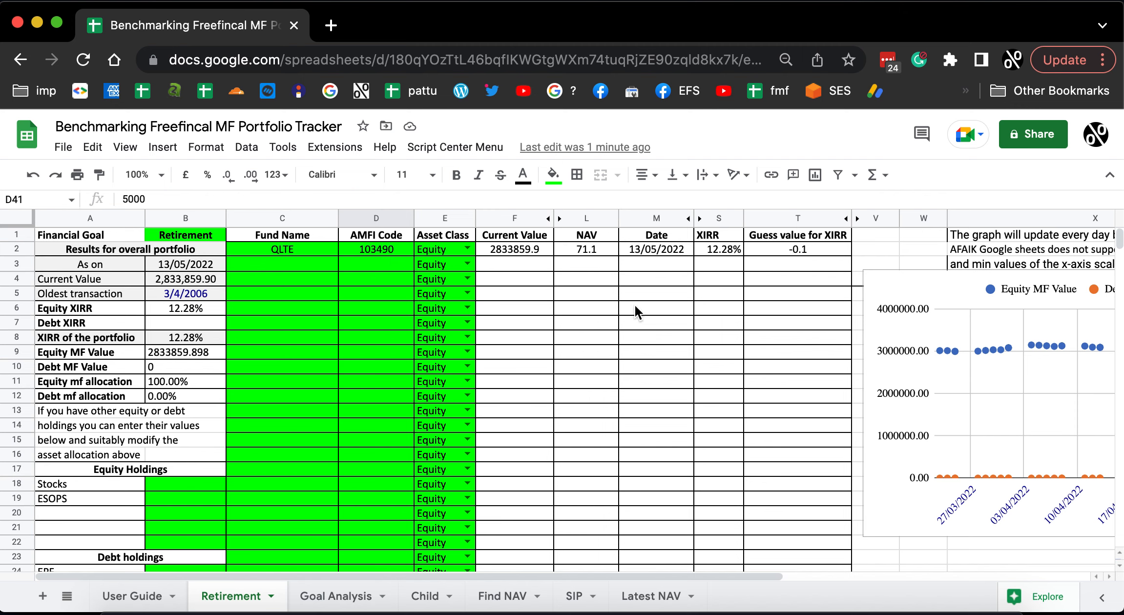
Review the QLTE purchase transactions listed in the Retirement sheet.
{"action": "scroll", "coordinate": [290, 430], "scroll_direction": "down", "scroll_amount": 10}
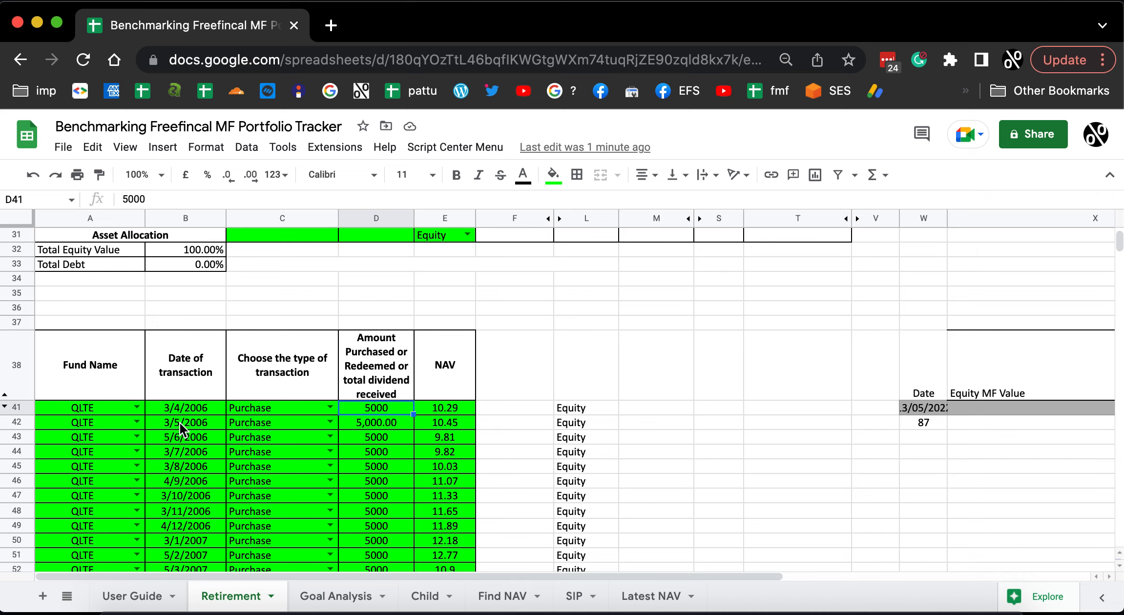
{"action": "scroll", "coordinate": [371, 454], "scroll_direction": "down", "scroll_amount": 20}
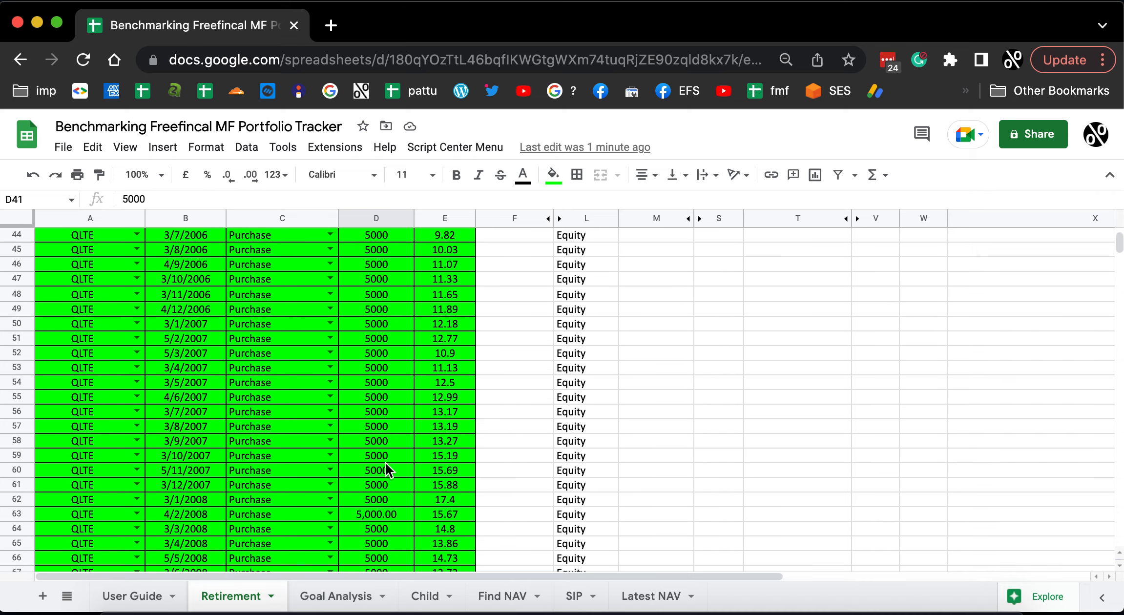
{"action": "scroll", "coordinate": [288, 455], "scroll_direction": "down", "scroll_amount": 20}
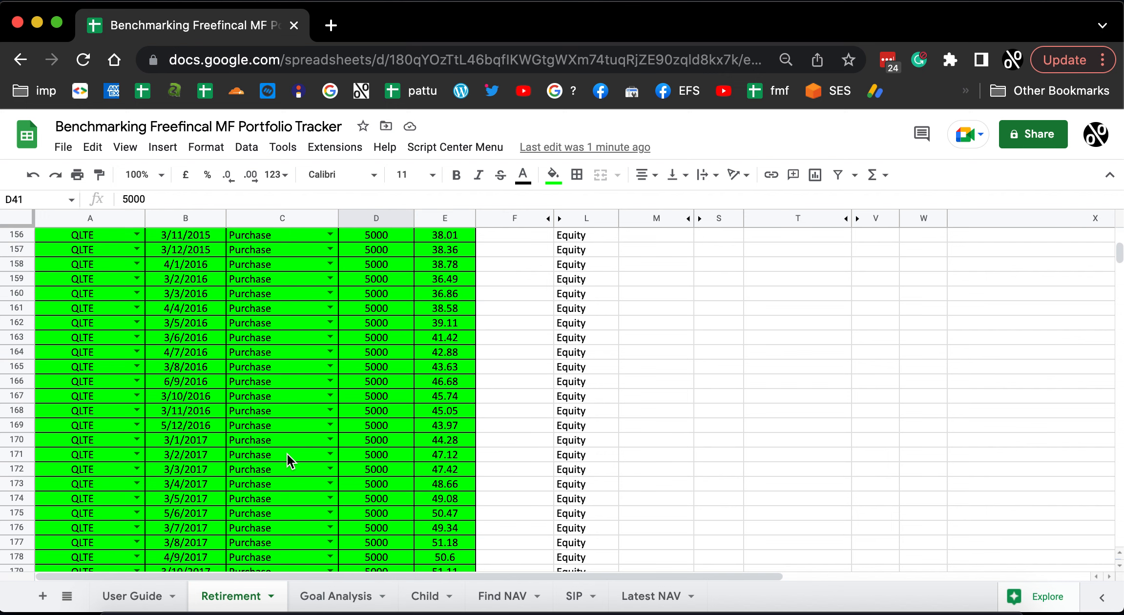
{"action": "scroll", "coordinate": [299, 469], "scroll_direction": "up", "scroll_amount": 10}
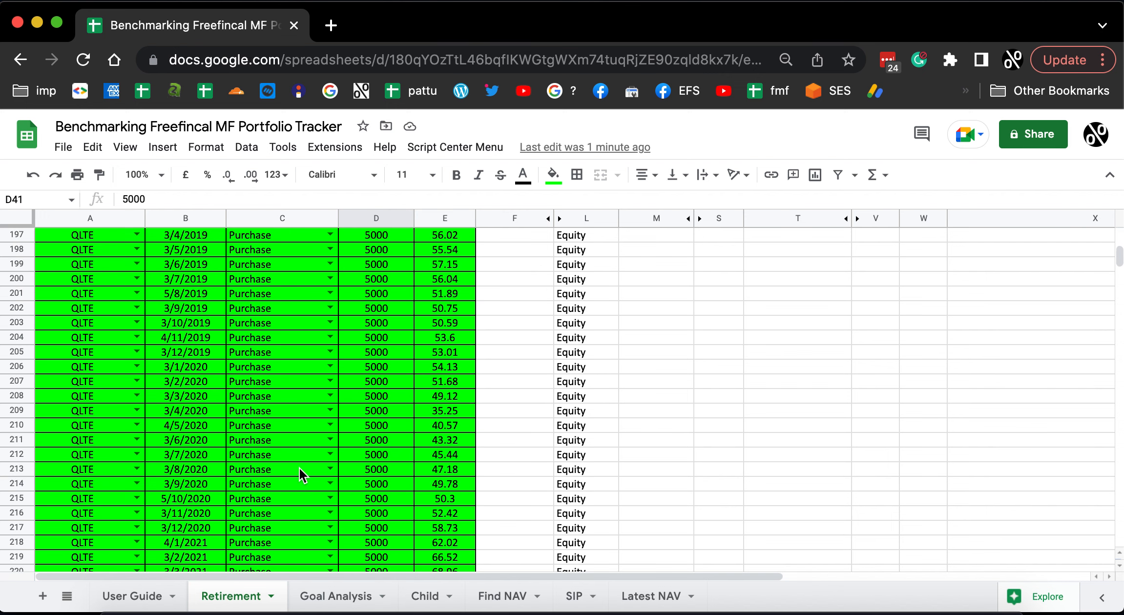
{"action": "scroll", "coordinate": [298, 467], "scroll_direction": "up", "scroll_amount": 20}
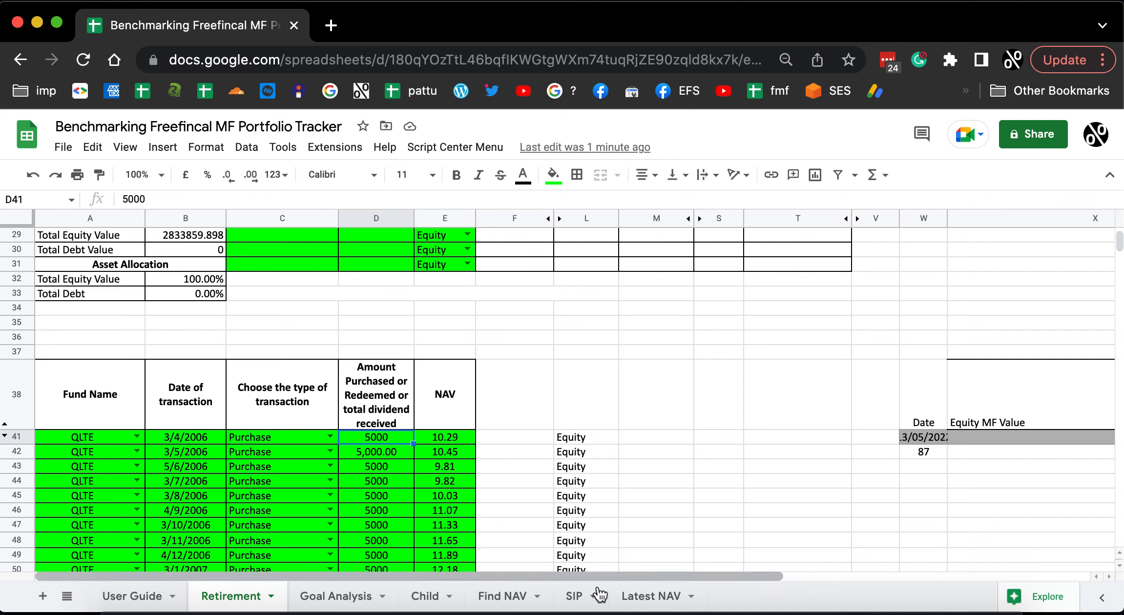
Check the first-time-use instructions in the SIP sheet and return to the transaction table in the Retirement sheet.
{"action": "left_click", "coordinate": [576, 596]}
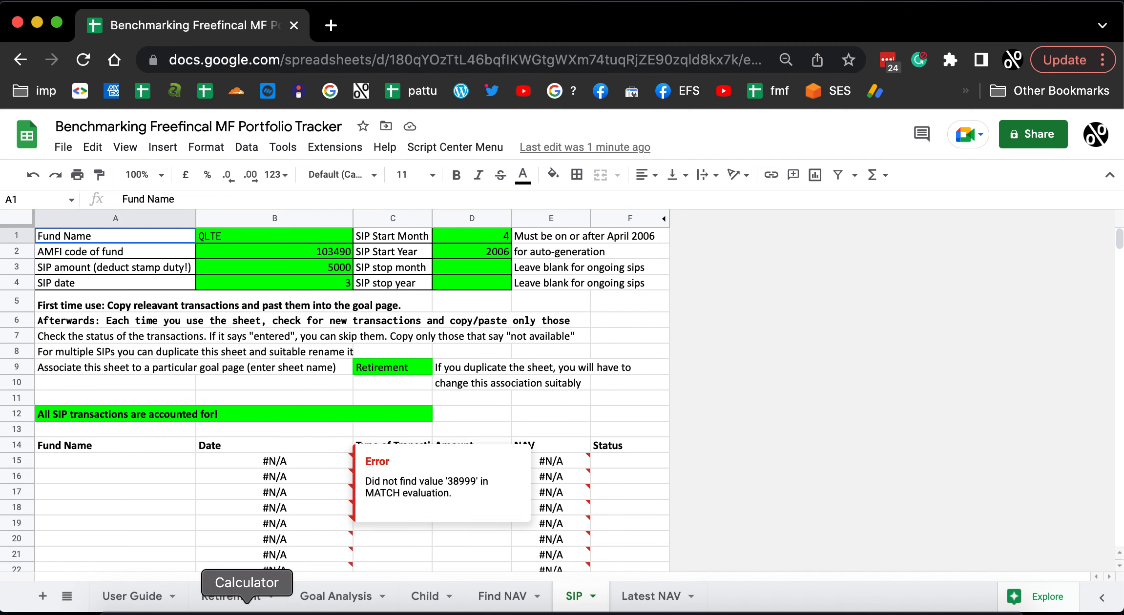
{"action": "left_click", "coordinate": [164, 305]}
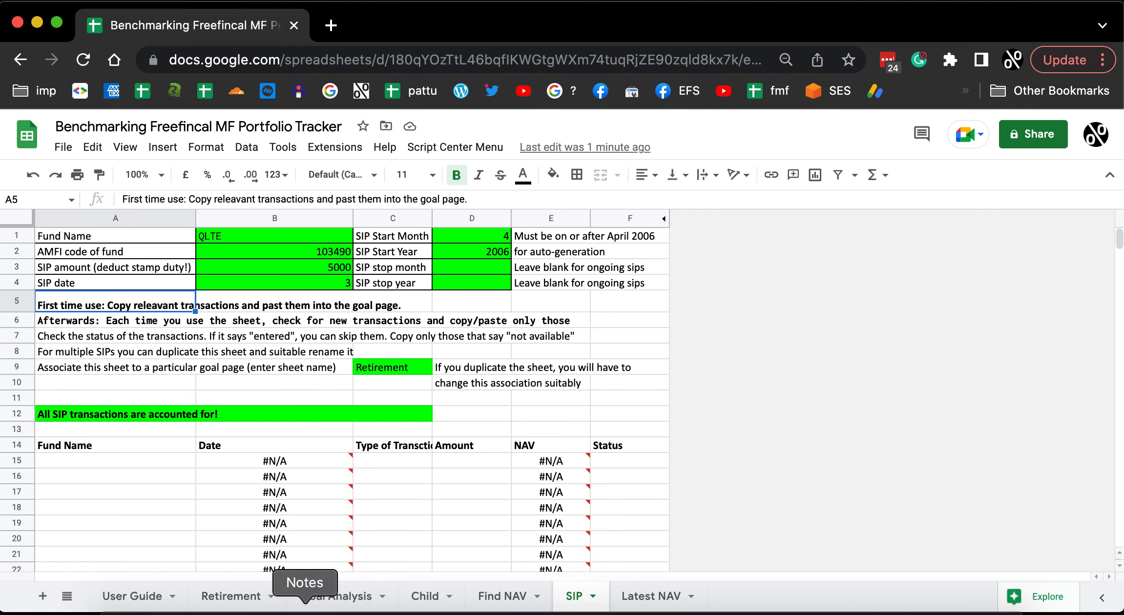
{"action": "left_click", "coordinate": [231, 597]}
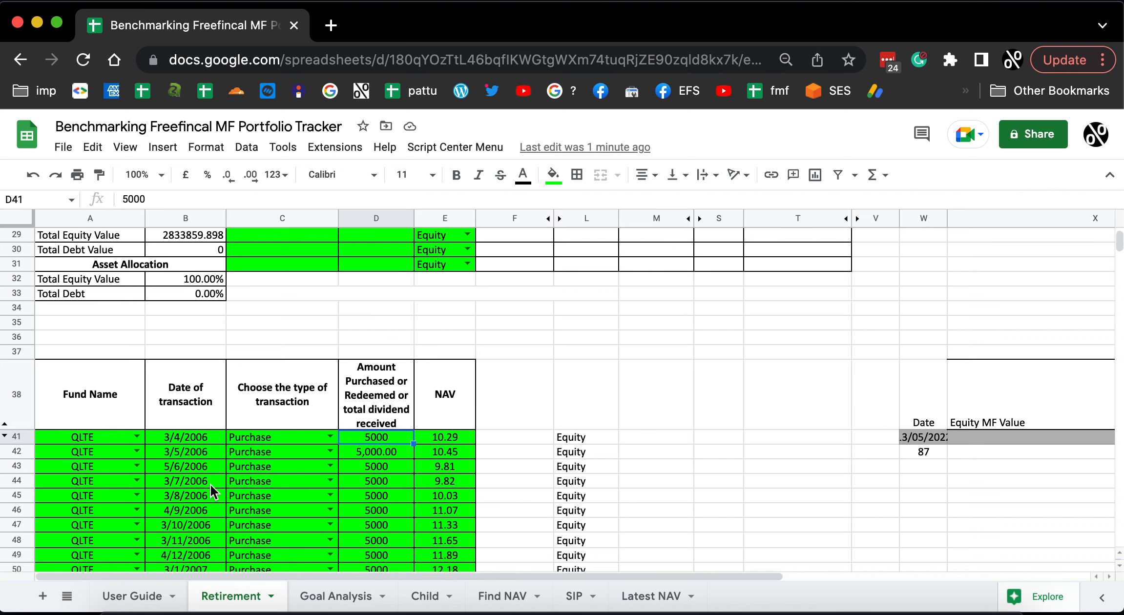
{"action": "scroll", "coordinate": [339, 509], "scroll_direction": "down", "scroll_amount": 7}
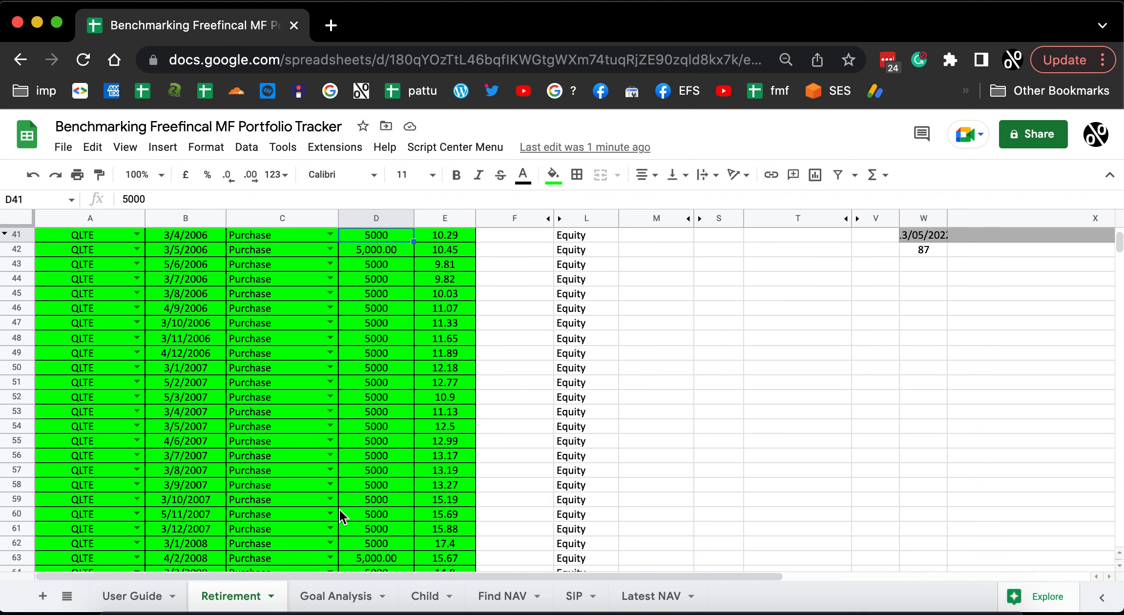
{"action": "scroll", "coordinate": [339, 510], "scroll_direction": "up", "scroll_amount": 6}
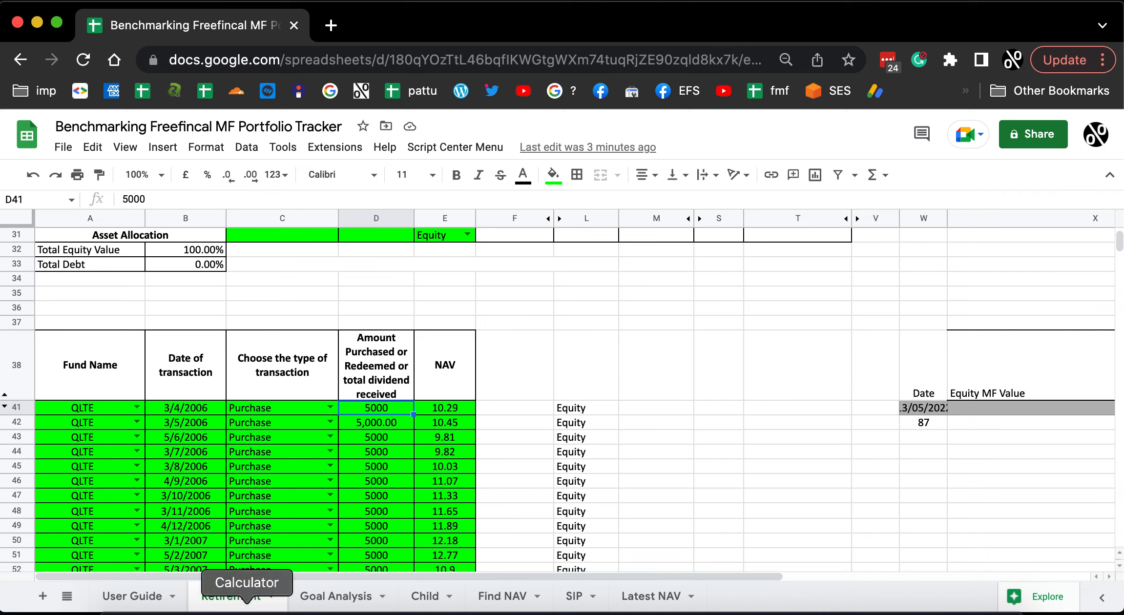
Duplicate the Retirement sheet and rename the copy as MF benchmark.
{"action": "right_click", "coordinate": [222, 601]}
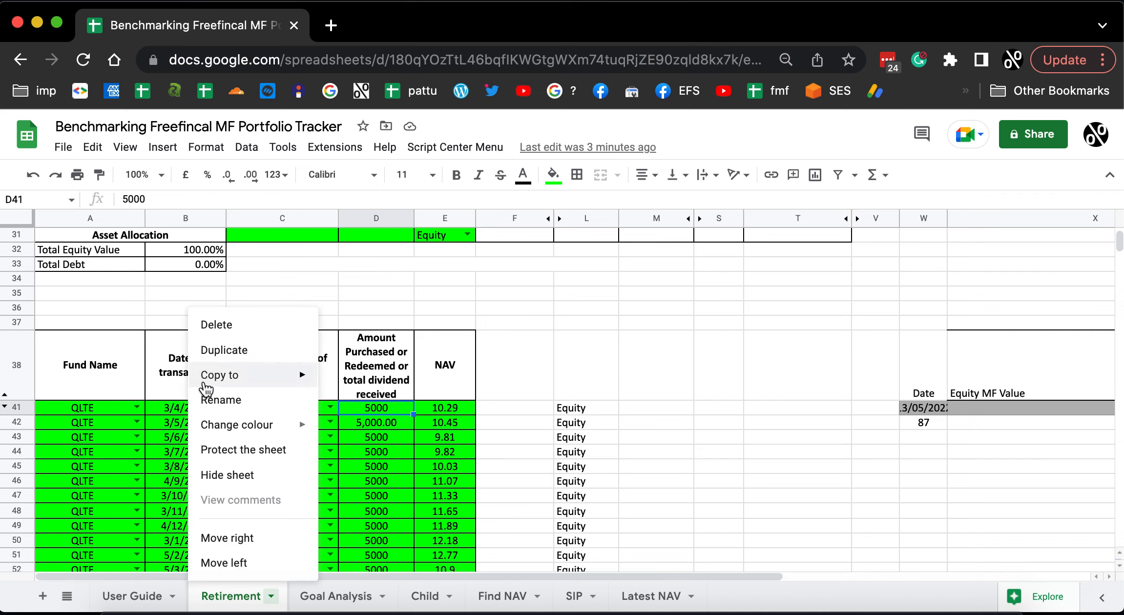
{"action": "left_click", "coordinate": [221, 356]}
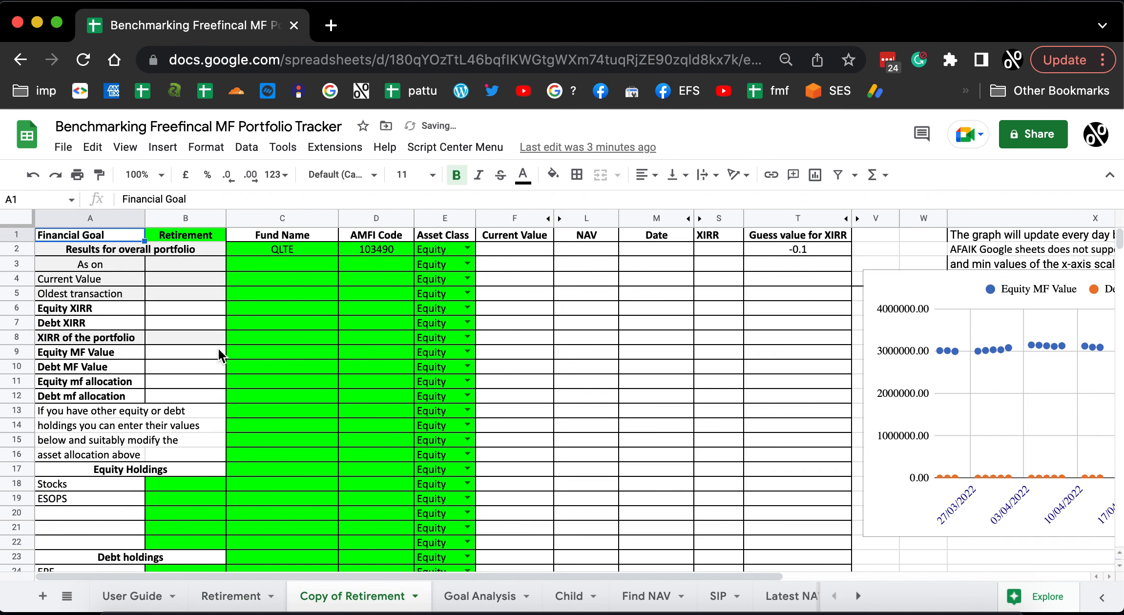
{"action": "double_click", "coordinate": [358, 597]}
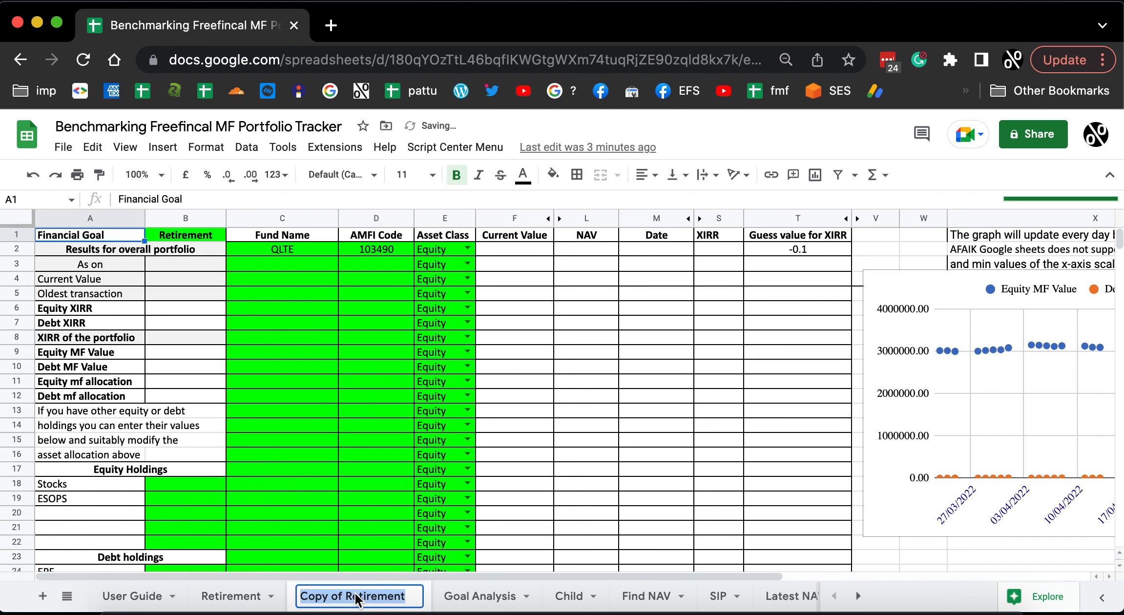
{"action": "key", "text": "BackSpace"}
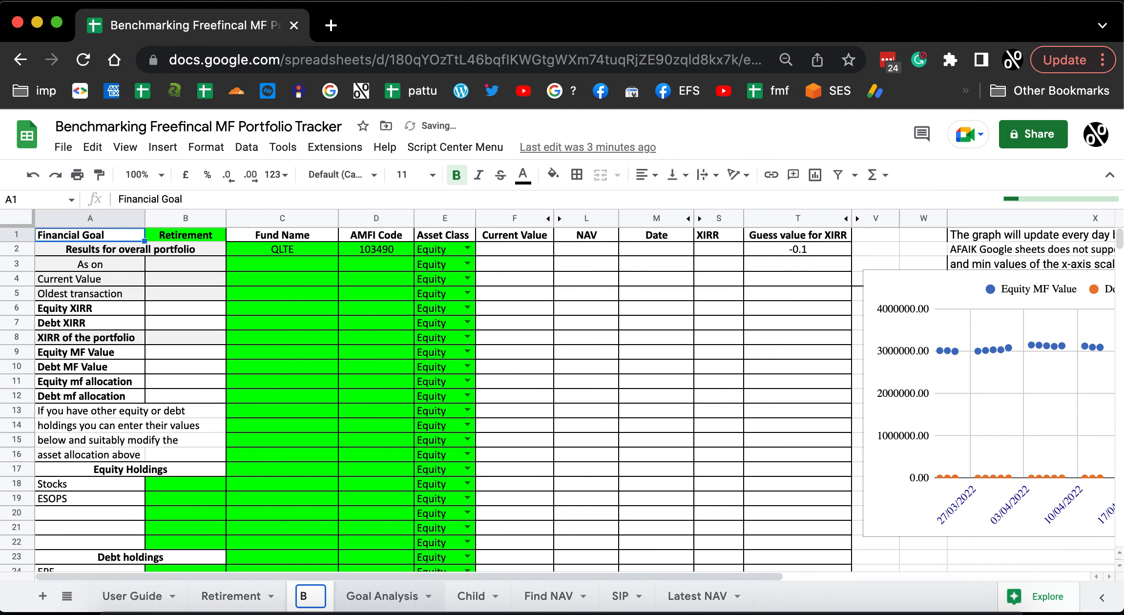
{"action": "type", "text": "MF ben"}
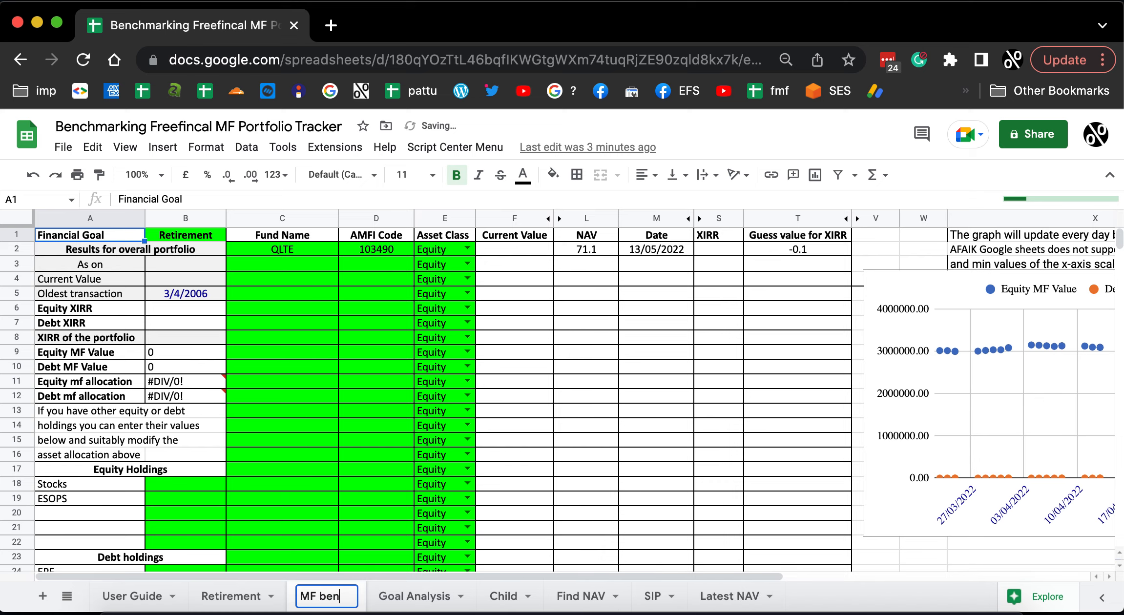
{"action": "type", "text": "chmark"}
{"action": "key", "text": "Return"}
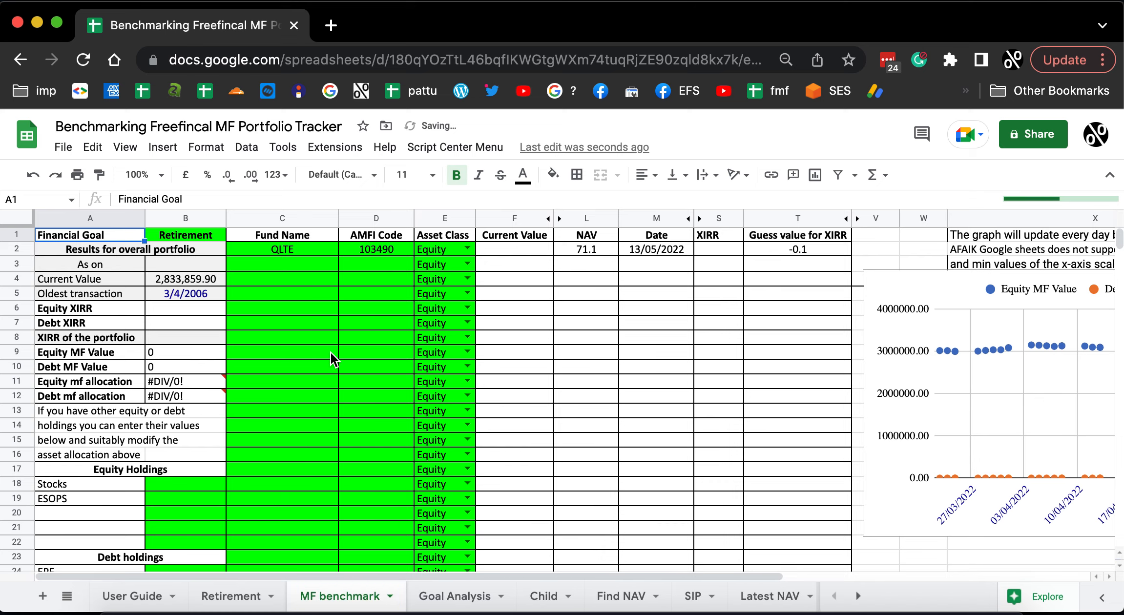
Clear the QLTE fund name and its AMFI code from C2:D2 of the MF benchmark sheet.
{"action": "scroll", "coordinate": [306, 360], "scroll_direction": "down", "scroll_amount": 3}
{"action": "scroll", "coordinate": [306, 359], "scroll_direction": "up", "scroll_amount": 3}
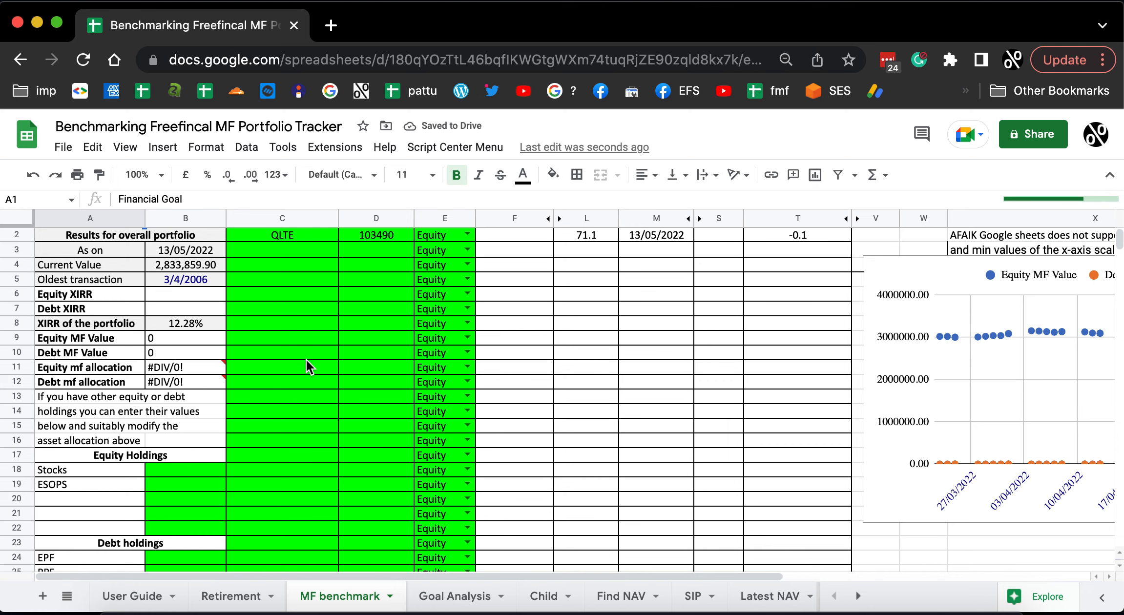
{"action": "scroll", "coordinate": [318, 409], "scroll_direction": "up", "scroll_amount": 1}
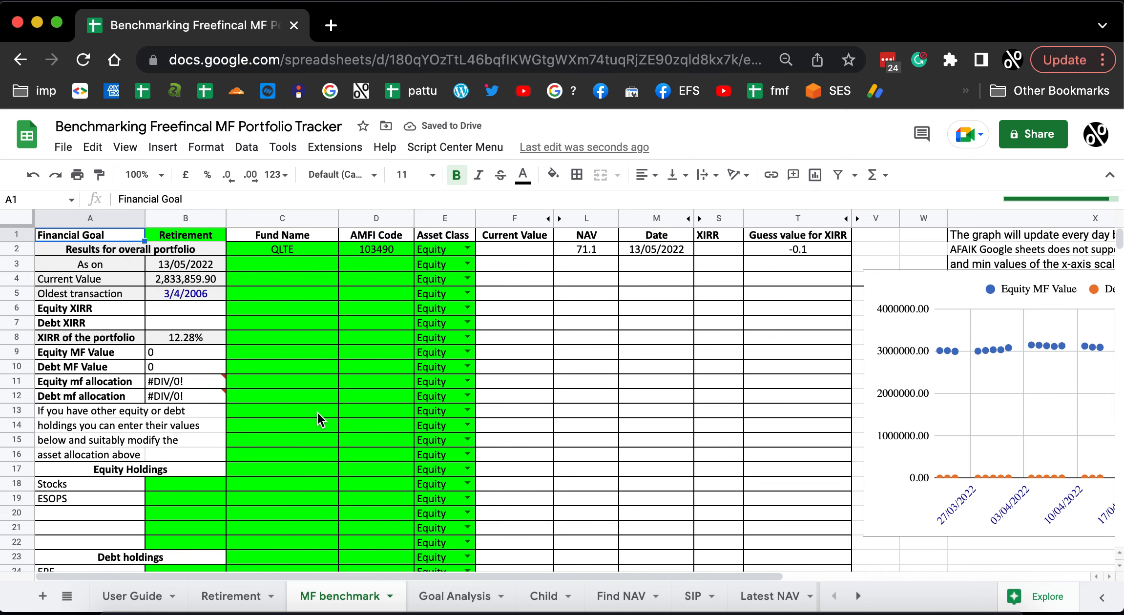
{"action": "left_click", "coordinate": [309, 249]}
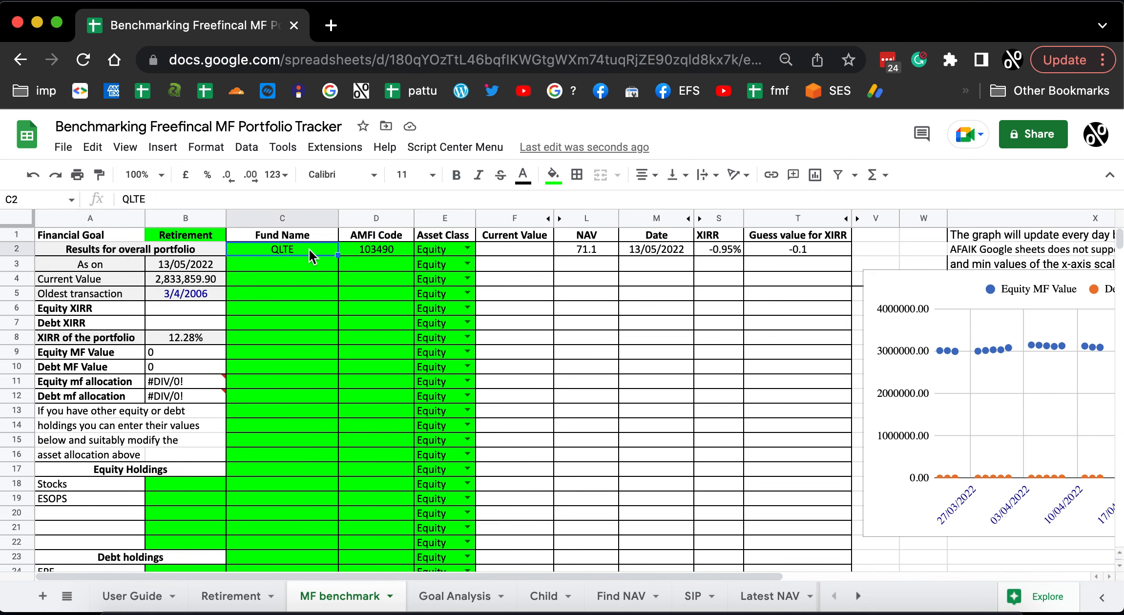
{"action": "key", "text": "shift+Right"}
{"action": "key", "text": "Delete"}
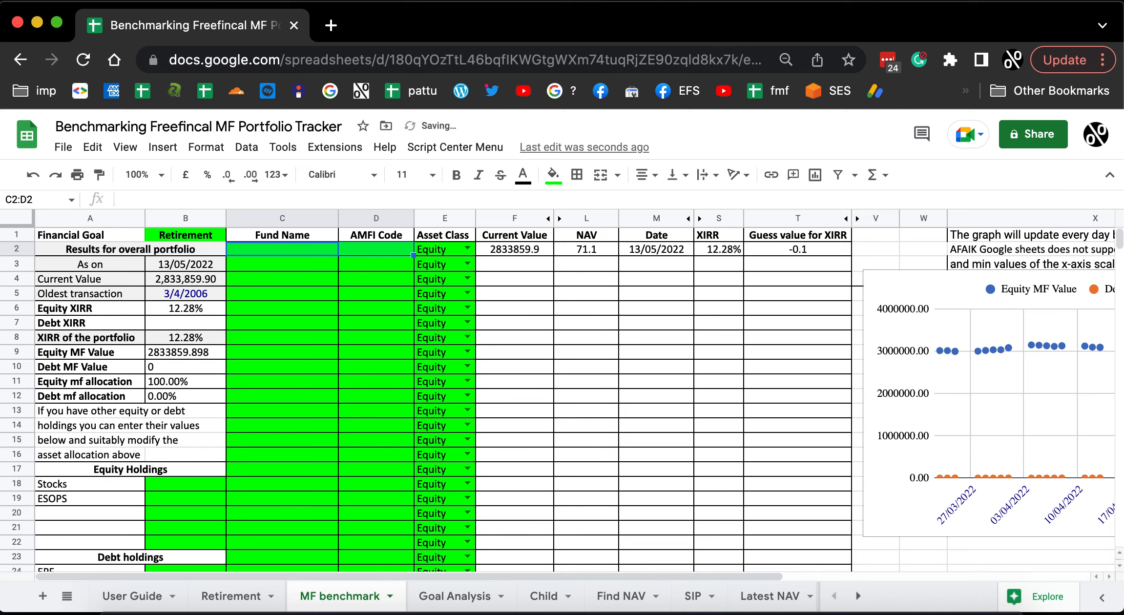
Enter UTI Nifty as the fund name in C2.
{"action": "key", "text": "Left"}
{"action": "key", "text": "Right"}
{"action": "type", "text": "UT"}
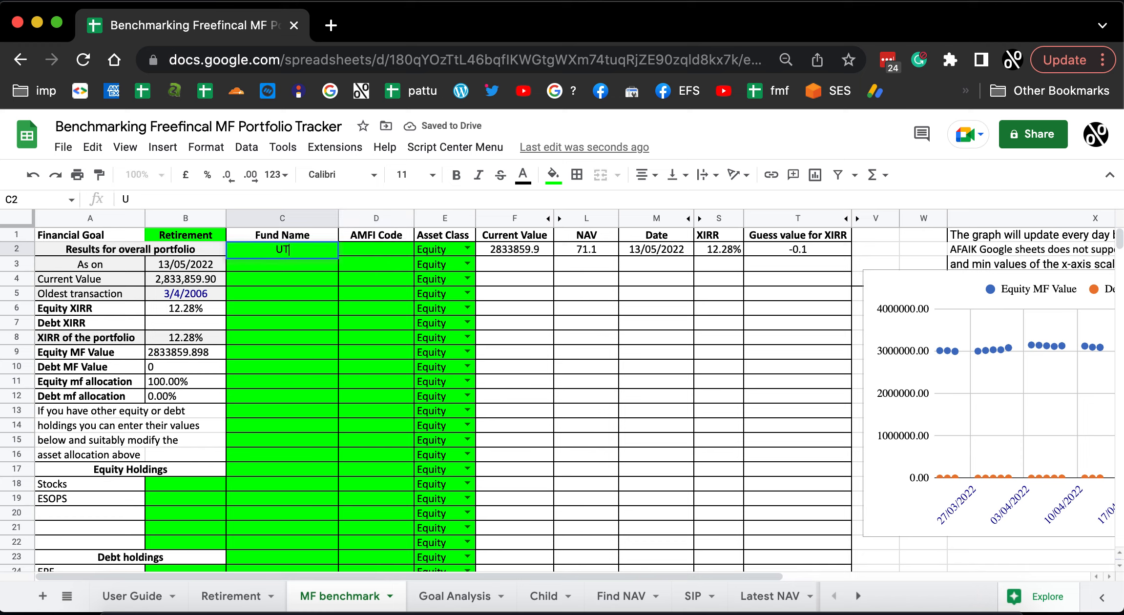
{"action": "type", "text": "I Nifty"}
{"action": "key", "text": "Return"}
{"action": "key", "text": "Up"}
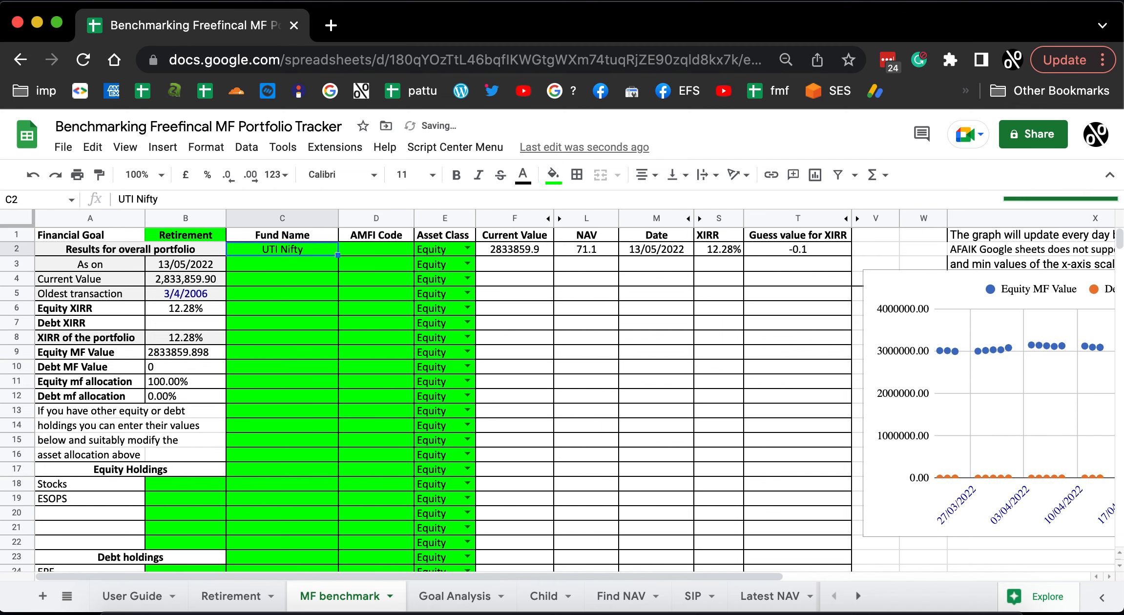
{"action": "key", "text": "Right"}
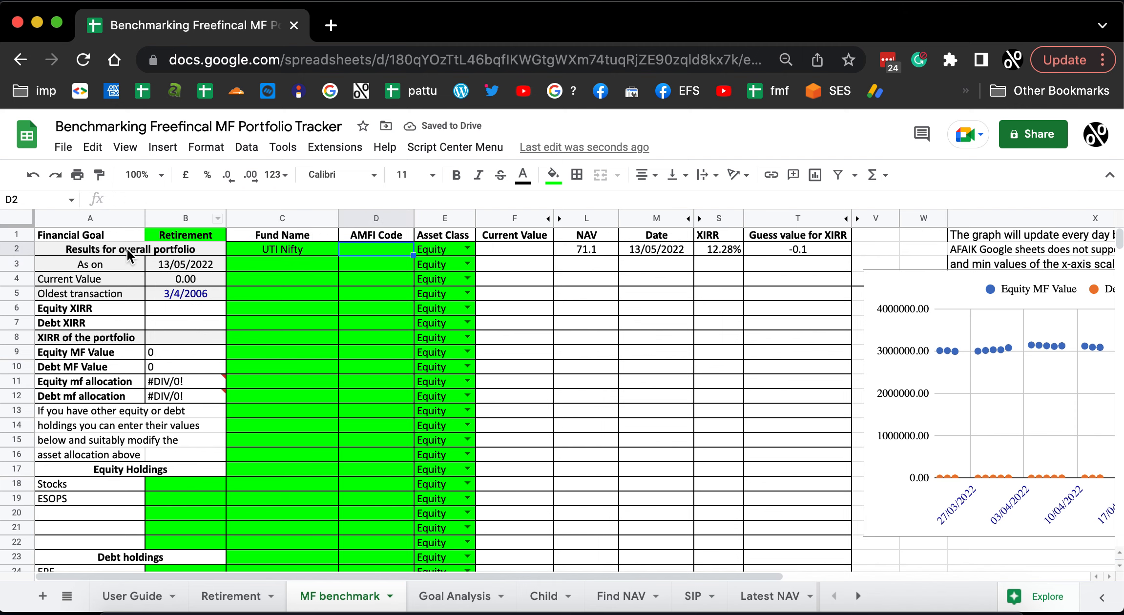
Set the fund name of the first transaction in A41 to UTI Nifty.
{"action": "scroll", "coordinate": [316, 391], "scroll_direction": "down", "scroll_amount": 15}
{"action": "scroll", "coordinate": [288, 423], "scroll_direction": "up", "scroll_amount": 5}
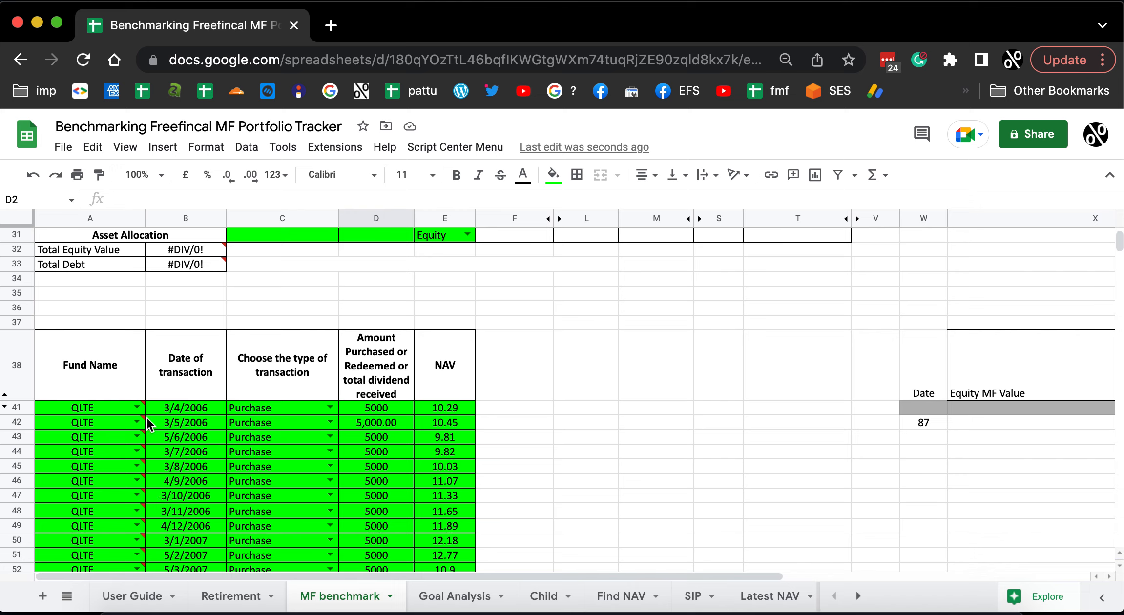
{"action": "double_click", "coordinate": [142, 407]}
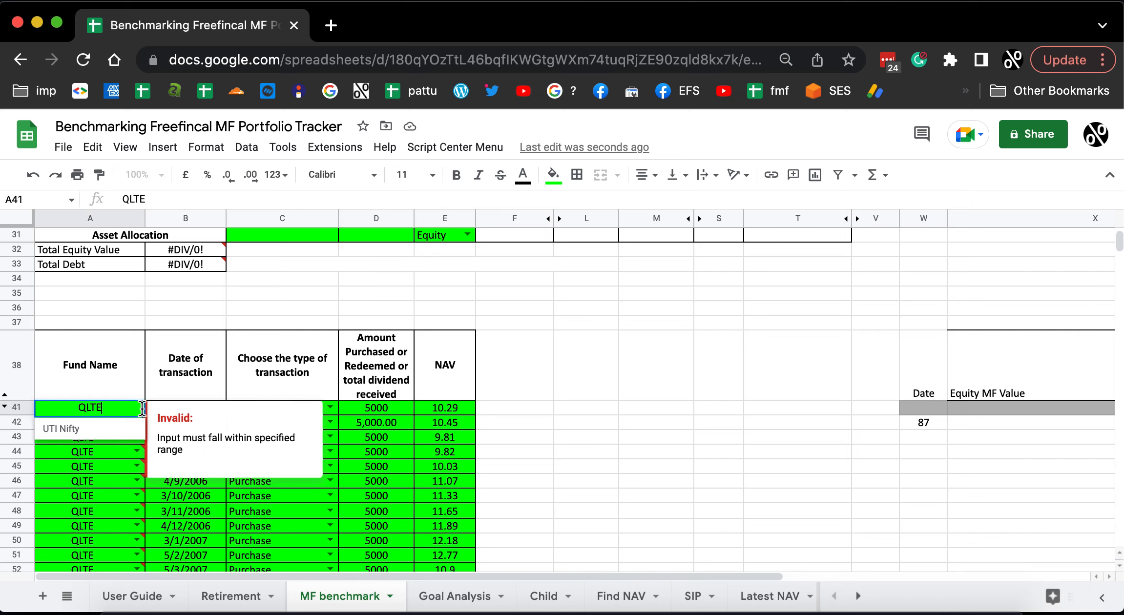
{"action": "left_click", "coordinate": [115, 429]}
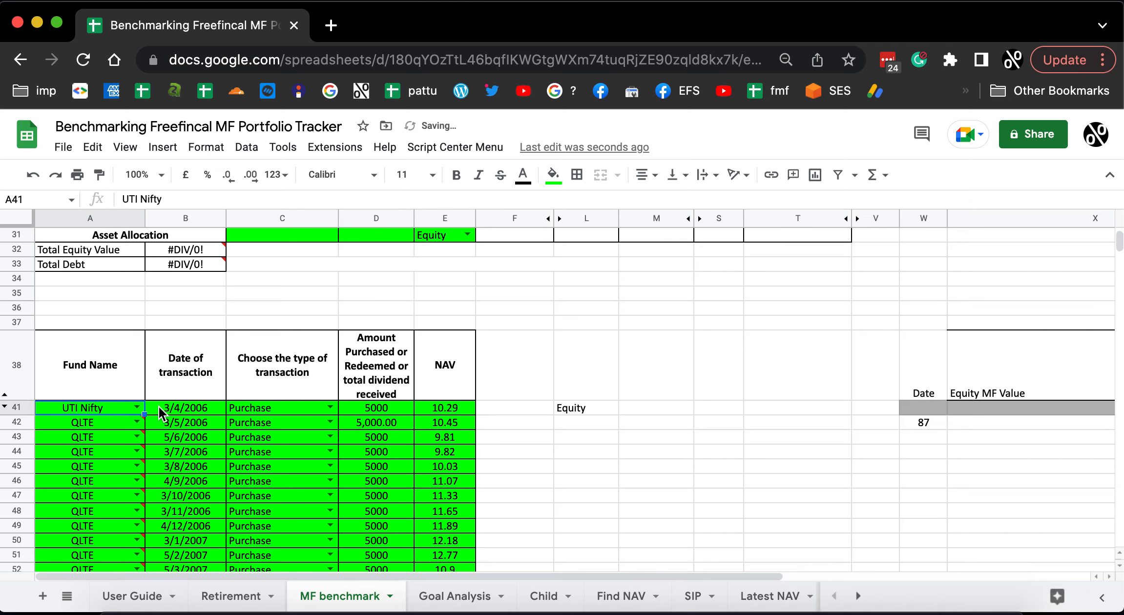
Replace the fund name of the remaining transactions in A42:A231 with UTI Nifty.
{"action": "key", "text": "Down"}
{"action": "key", "text": "super+shift+Down"}
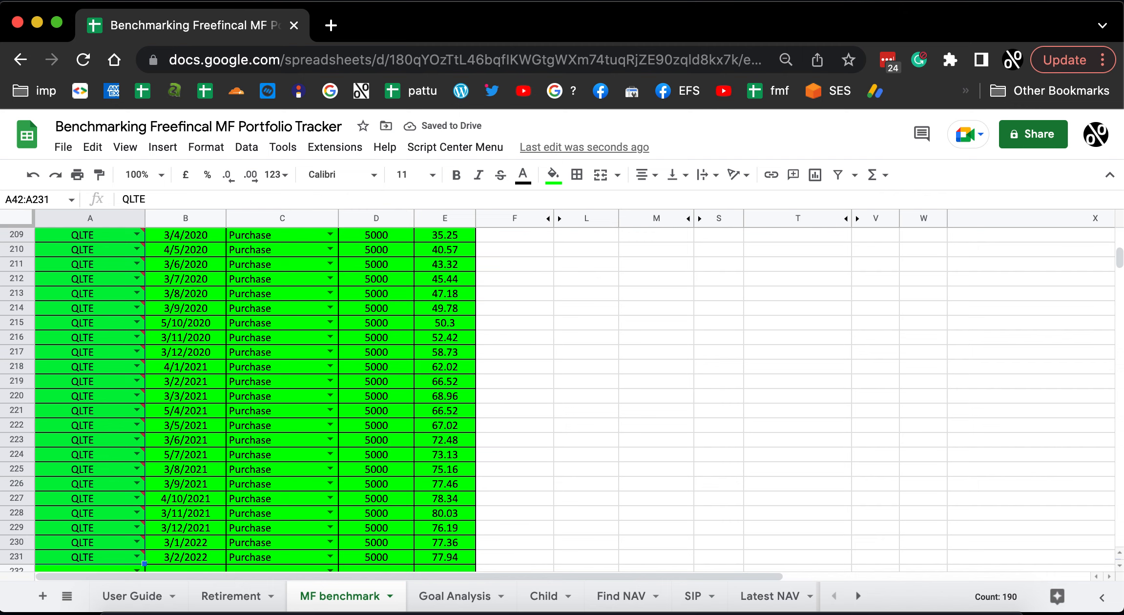
{"action": "type", "text": "UTI Nifty"}
{"action": "key", "text": "super+Up"}
{"action": "key", "text": "Up"}
{"action": "key", "text": "Down"}
{"action": "key", "text": "Down"}
{"action": "key", "text": "Down"}
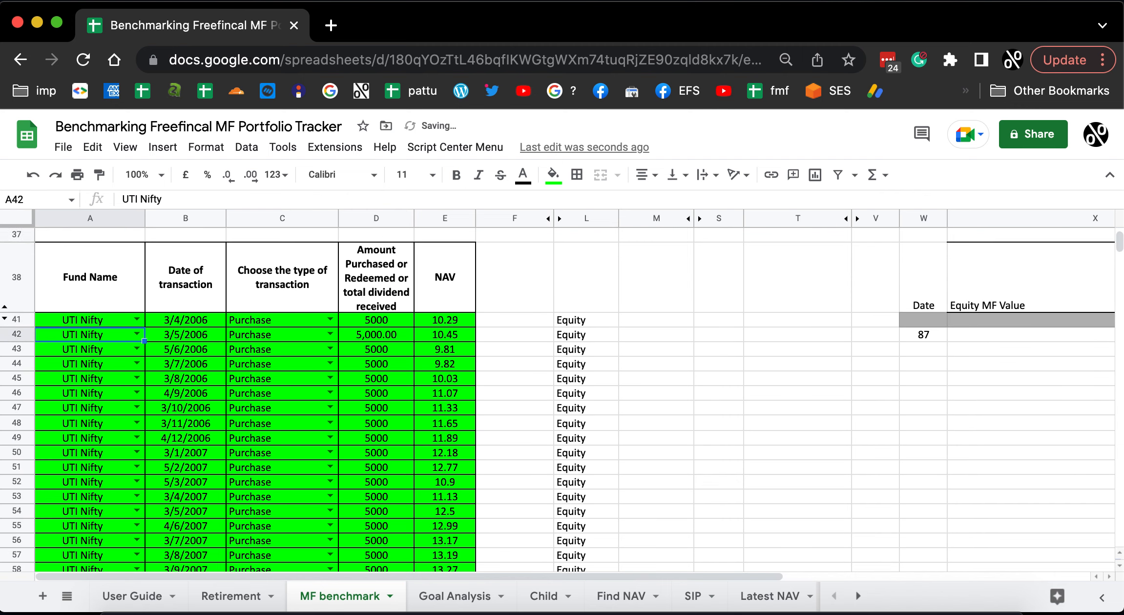
Clear all NAV values of the transactions in E41:E231.
{"action": "key", "text": "Right"}
{"action": "key", "text": "Right"}
{"action": "key", "text": "Right"}
{"action": "key", "text": "Right"}
{"action": "key", "text": "Up"}
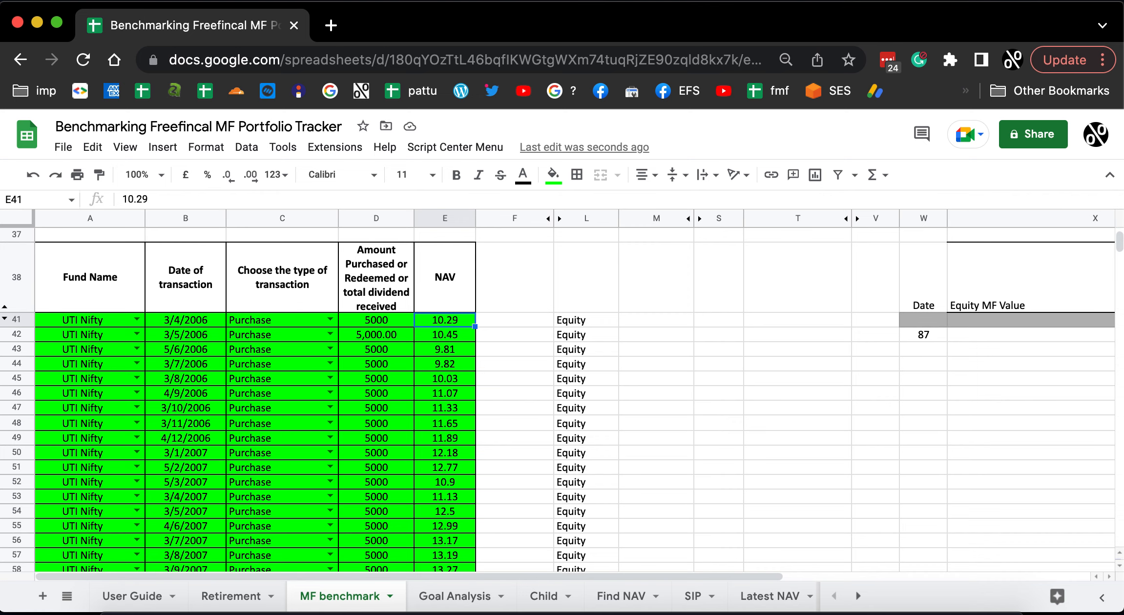
{"action": "key", "text": "super+shift+Down"}
{"action": "key", "text": "Delete"}
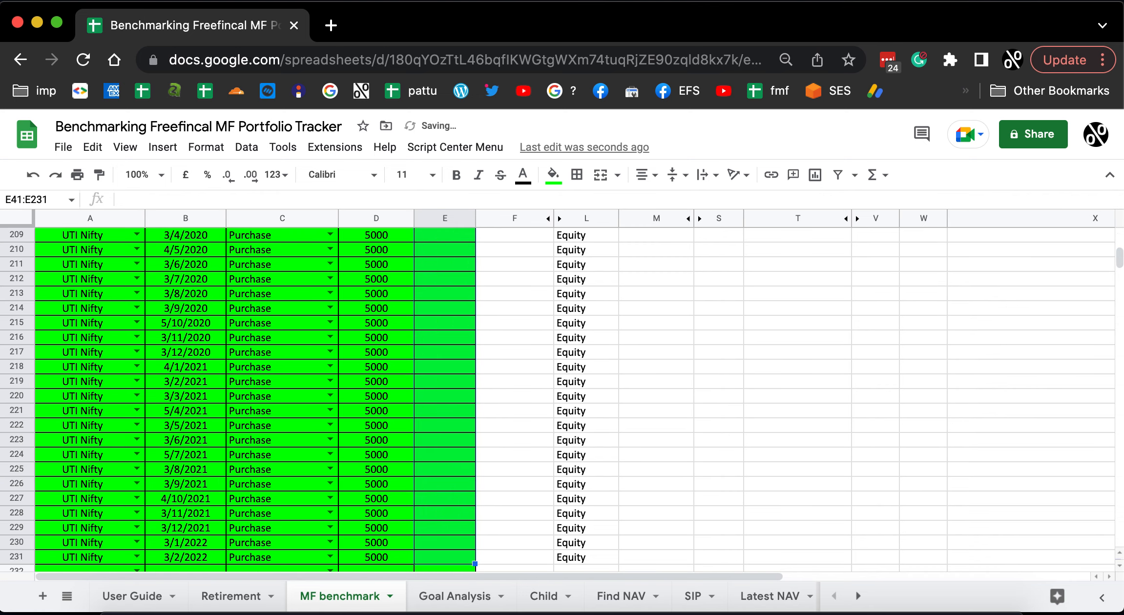
Examine the transaction table's NAV column and the fund's AMFI code cell in the MF benchmark sheet.
{"action": "scroll", "coordinate": [373, 491], "scroll_direction": "down", "scroll_amount": 5}
{"action": "scroll", "coordinate": [378, 466], "scroll_direction": "up", "scroll_amount": 20}
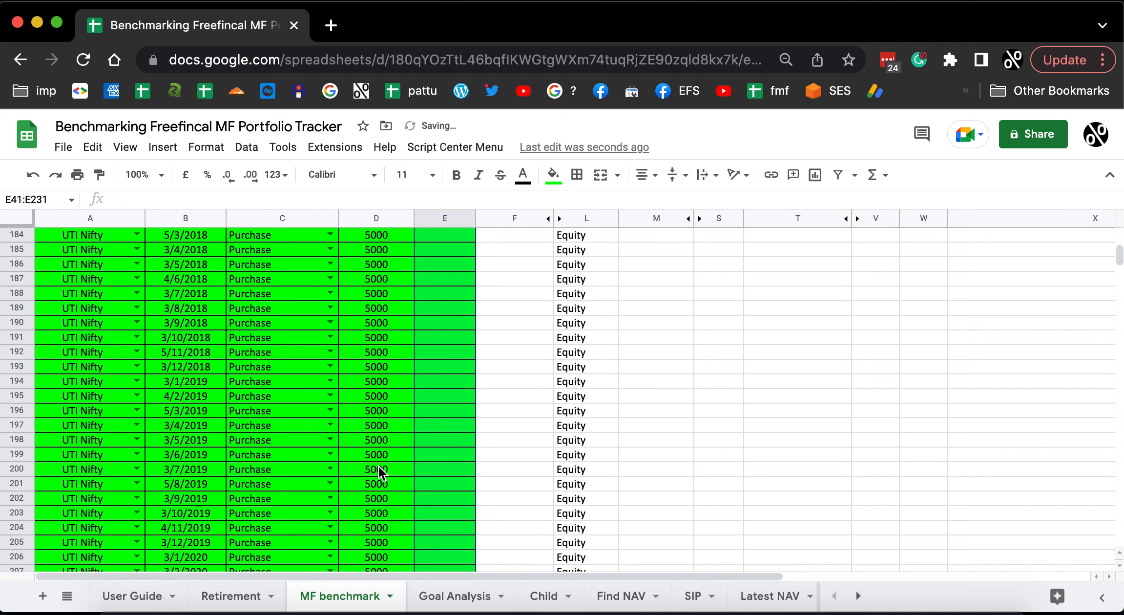
{"action": "scroll", "coordinate": [406, 392], "scroll_direction": "up", "scroll_amount": 20}
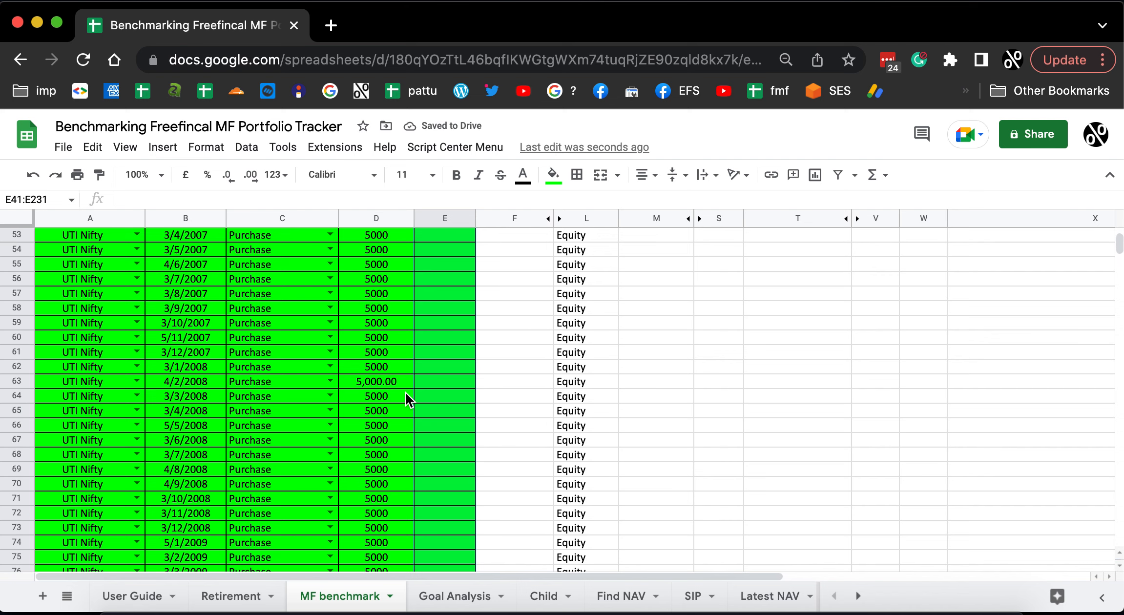
{"action": "scroll", "coordinate": [406, 392], "scroll_direction": "down", "scroll_amount": 6}
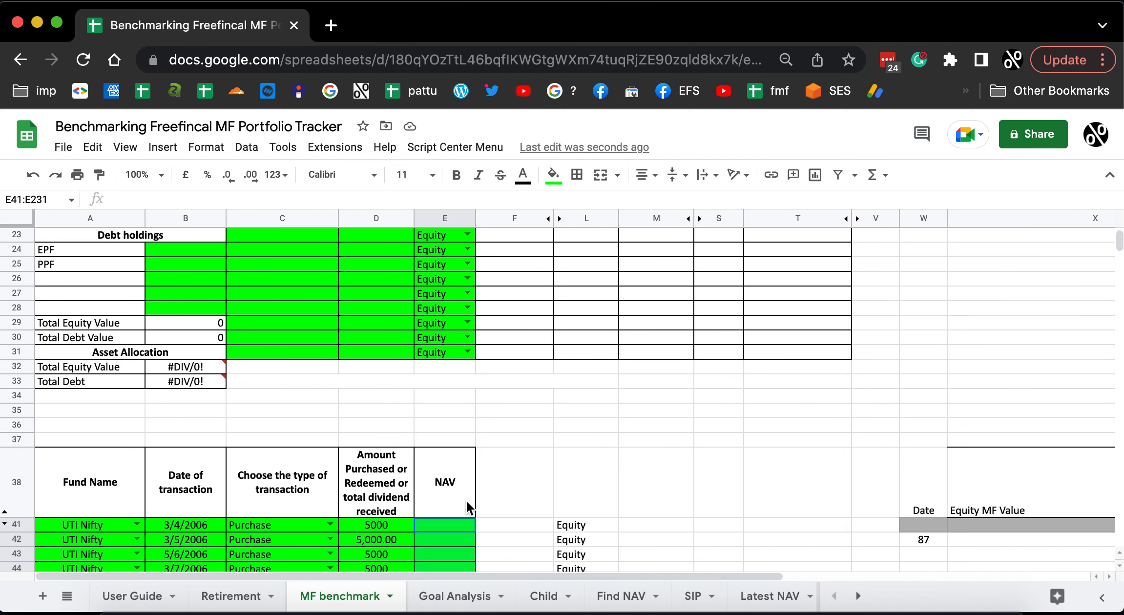
{"action": "left_click", "coordinate": [504, 431]}
{"action": "scroll", "coordinate": [661, 332], "scroll_direction": "up", "scroll_amount": 6}
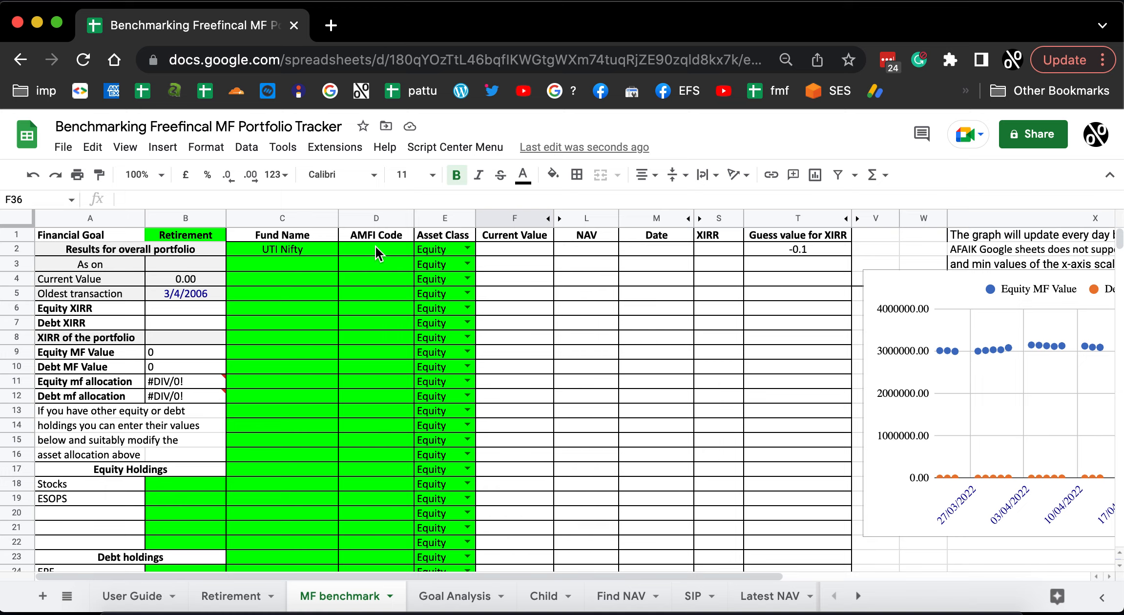
{"action": "scroll", "coordinate": [423, 412], "scroll_direction": "down", "scroll_amount": 8}
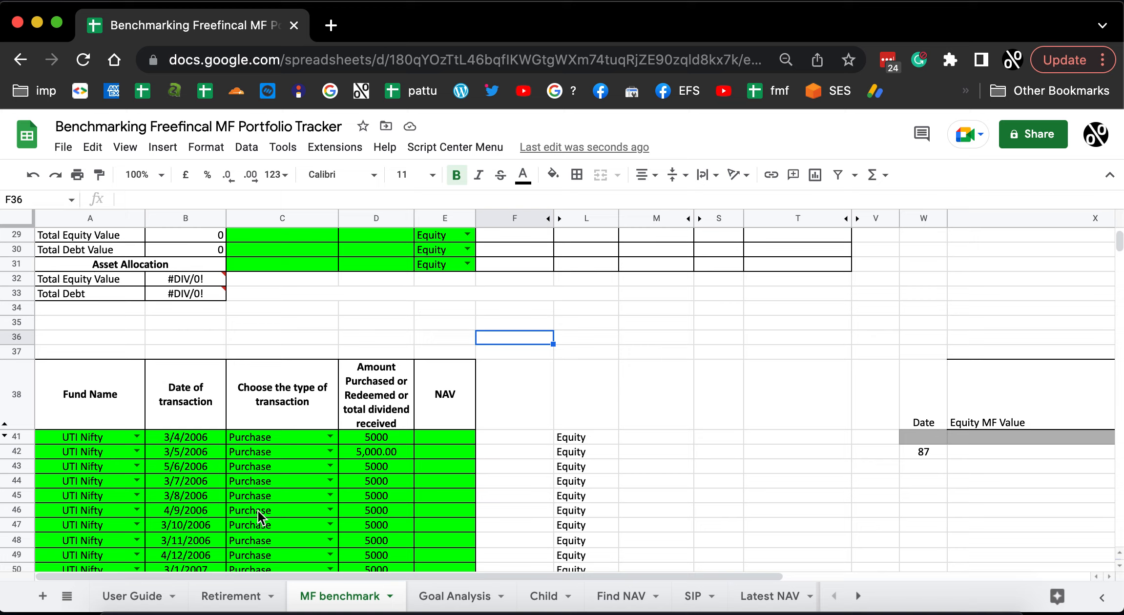
Search the Latest NAV sheet for Uti Nifty.
{"action": "left_click", "coordinate": [760, 597]}
{"action": "left_click", "coordinate": [804, 377]}
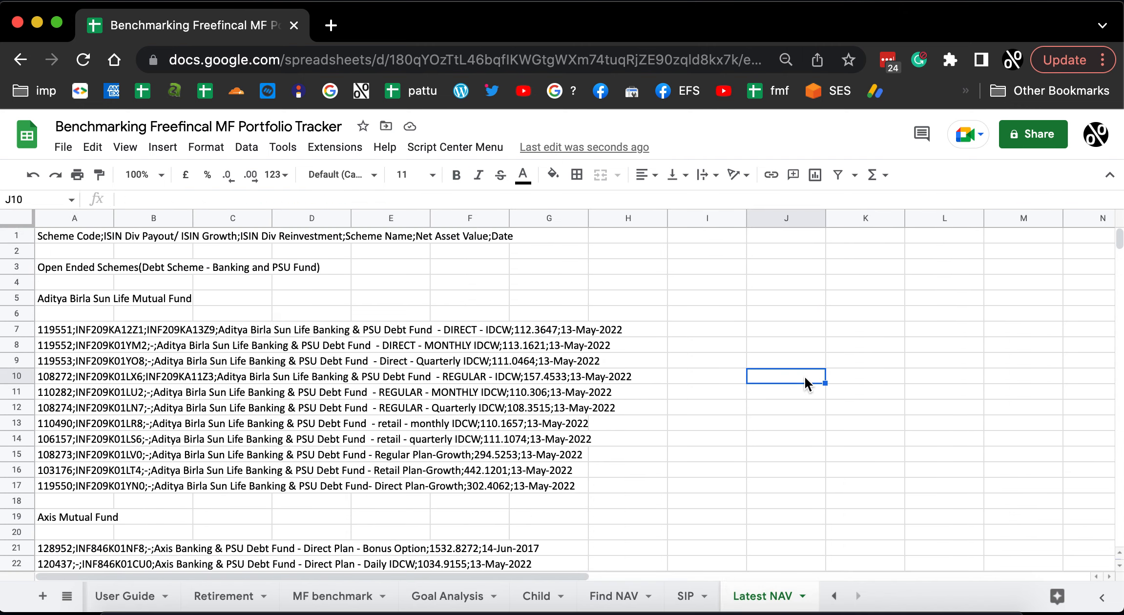
{"action": "key", "text": "super+f"}
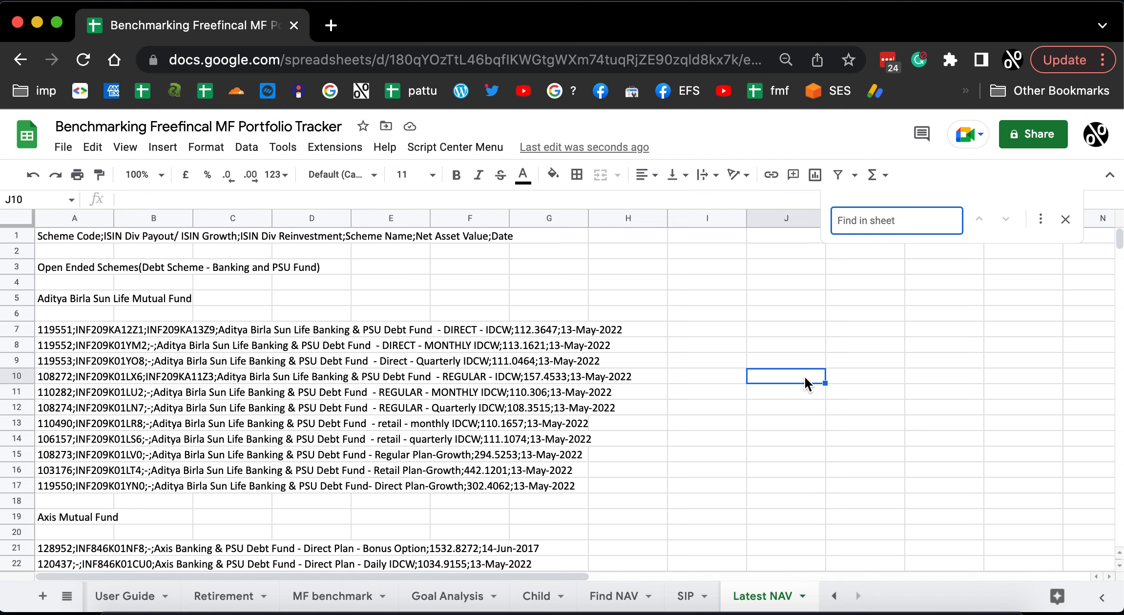
{"action": "type", "text": "uti N"}
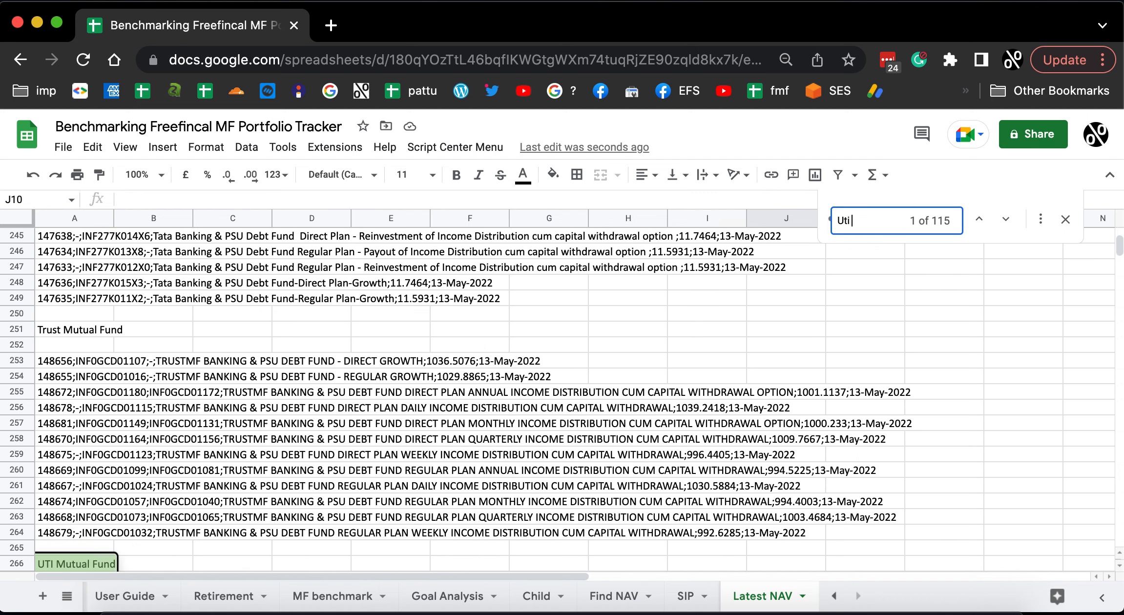
{"action": "type", "text": "ifty"}
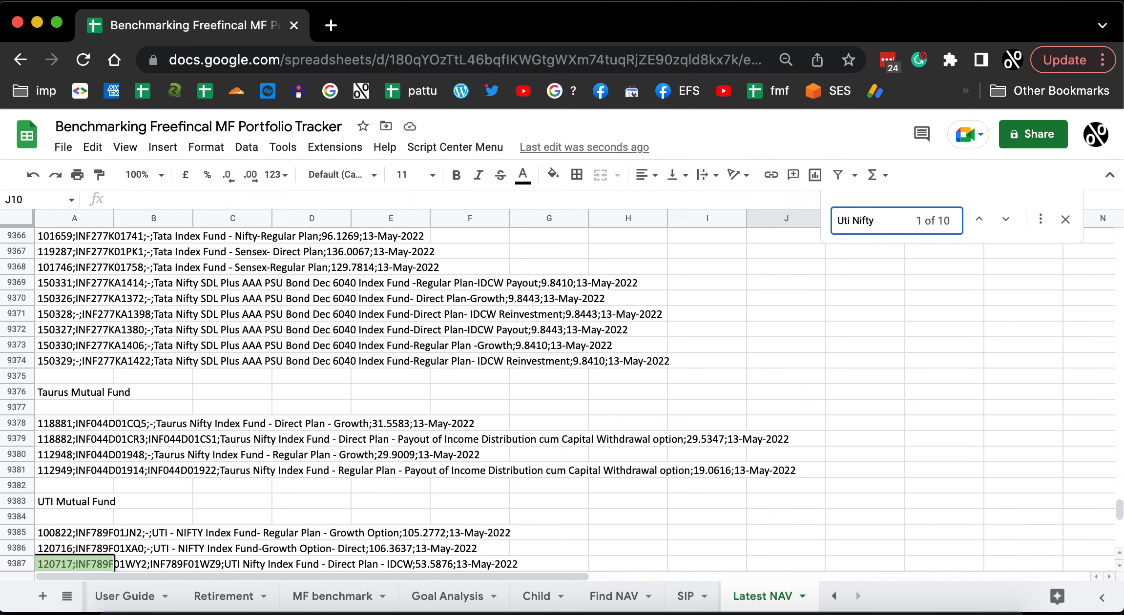
Examine the UTI Mutual Fund entries in the Latest NAV sheet for the scheme code of the Nifty Index Fund Regular Plan Growth Option.
{"action": "scroll", "coordinate": [293, 478], "scroll_direction": "down", "scroll_amount": 3}
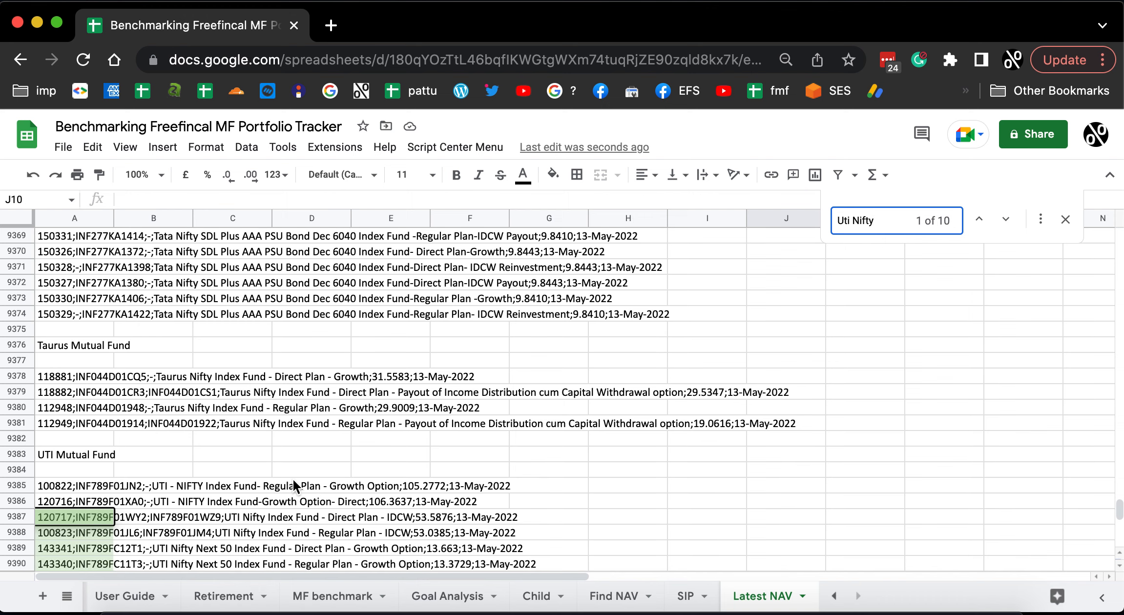
{"action": "scroll", "coordinate": [291, 480], "scroll_direction": "down", "scroll_amount": 2}
{"action": "scroll", "coordinate": [284, 495], "scroll_direction": "down", "scroll_amount": 1}
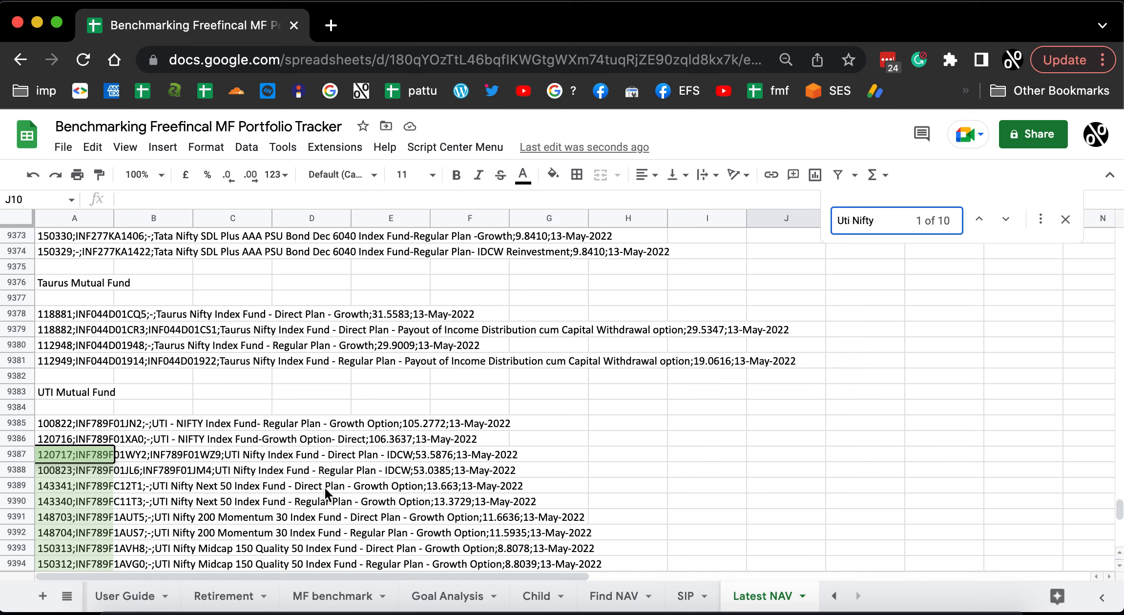
{"action": "left_click", "coordinate": [66, 503]}
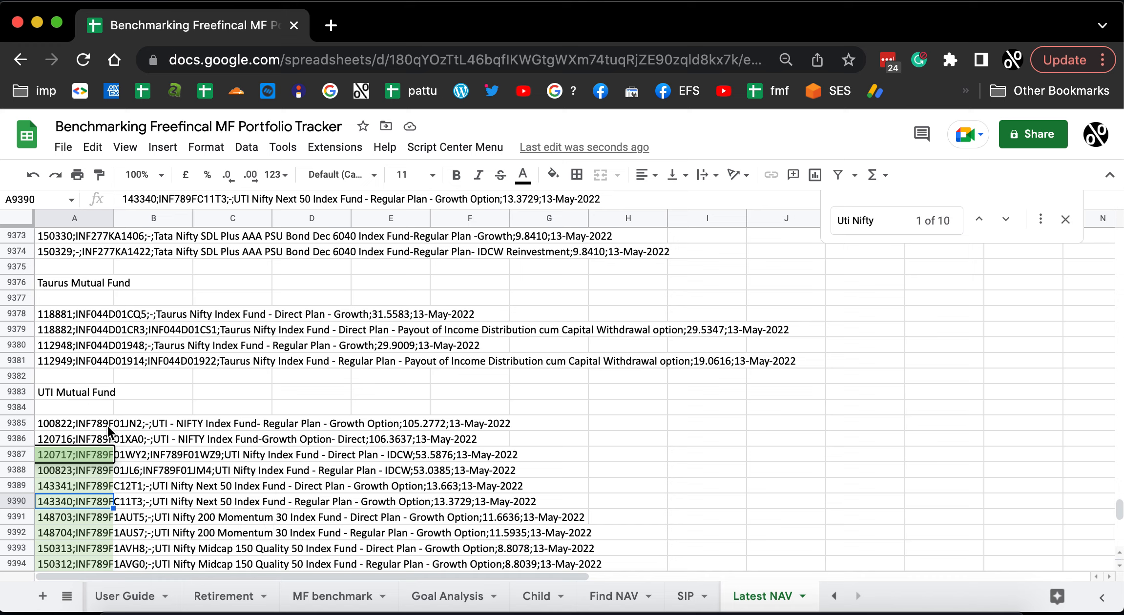
{"action": "left_click", "coordinate": [66, 424]}
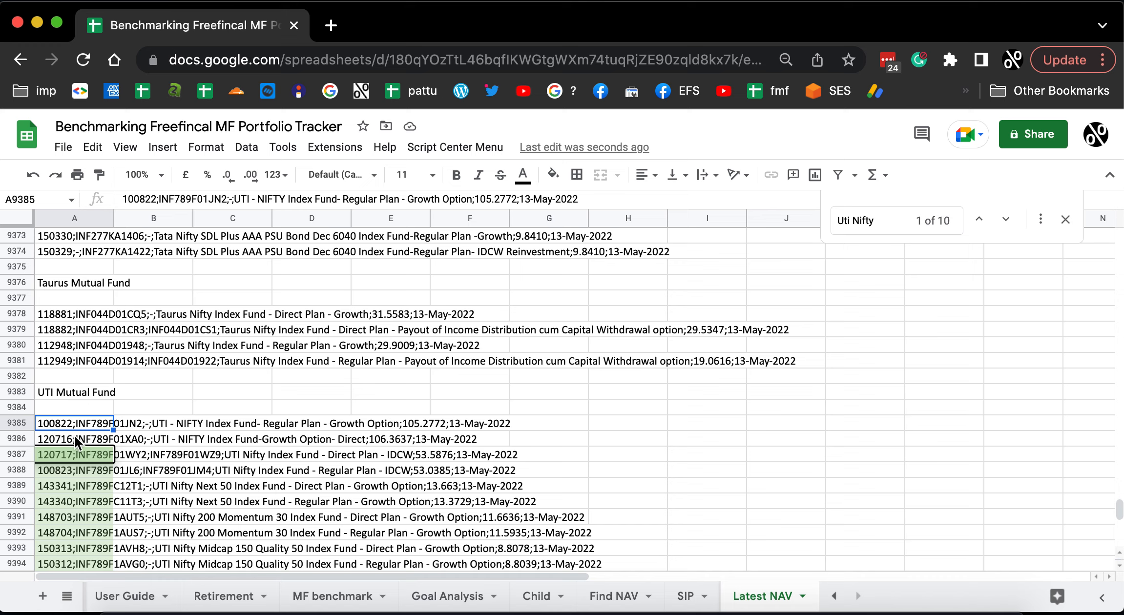
{"action": "left_click", "coordinate": [296, 459]}
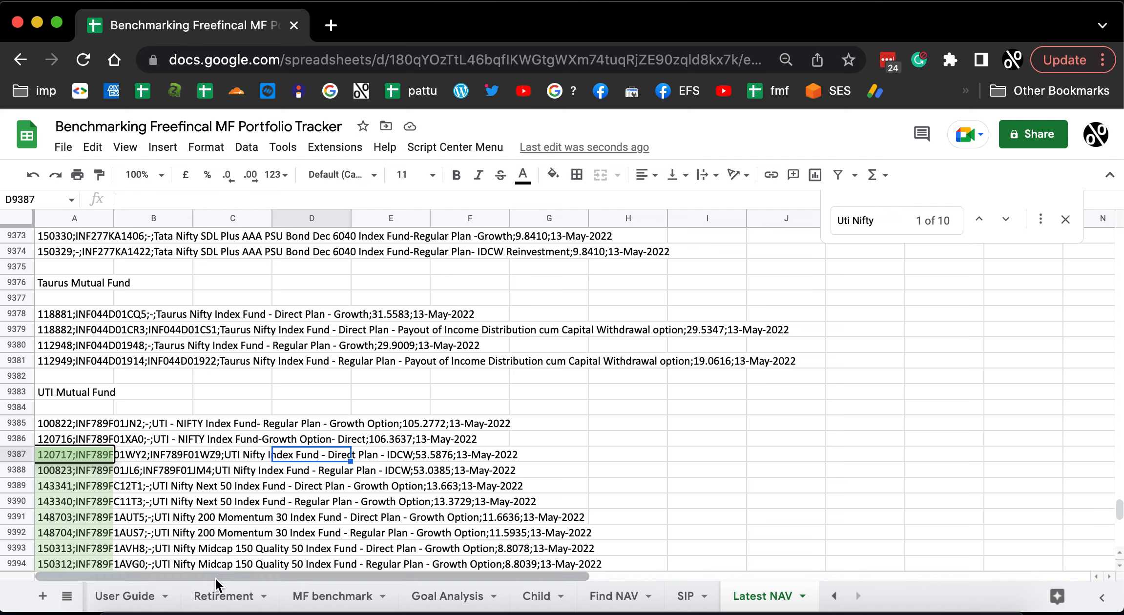
Enter 100822 as the AMFI code of UTI Nifty in D2 of the MF benchmark sheet and close the search.
{"action": "left_click", "coordinate": [345, 597]}
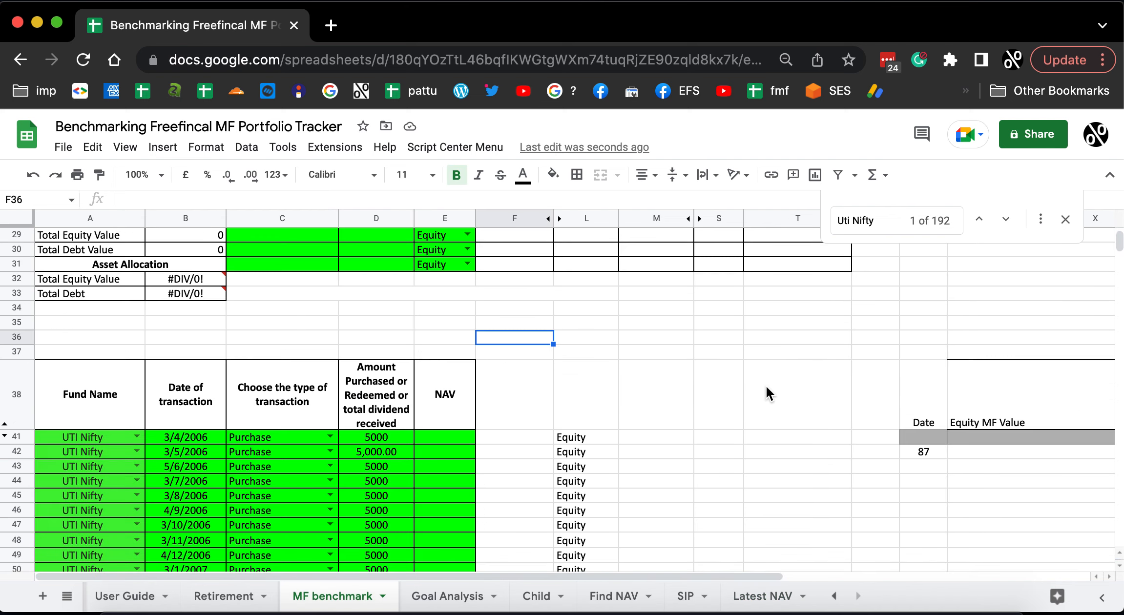
{"action": "scroll", "coordinate": [694, 429], "scroll_direction": "down", "scroll_amount": 5}
{"action": "scroll", "coordinate": [578, 411], "scroll_direction": "up", "scroll_amount": 8}
{"action": "scroll", "coordinate": [578, 416], "scroll_direction": "up", "scroll_amount": 6}
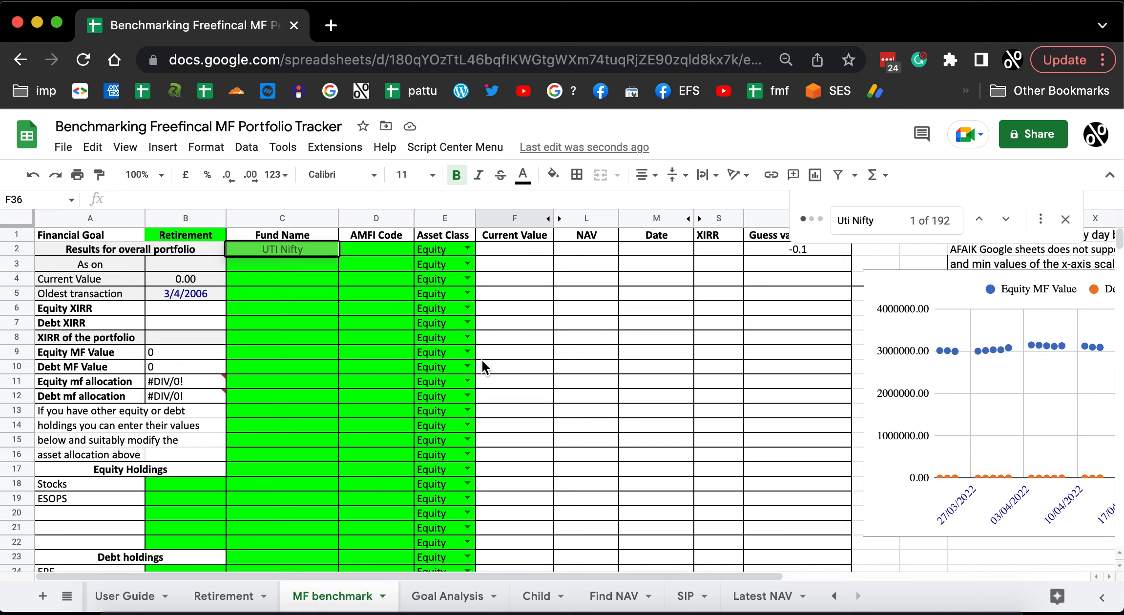
{"action": "left_click", "coordinate": [388, 249]}
{"action": "type", "text": "100"}
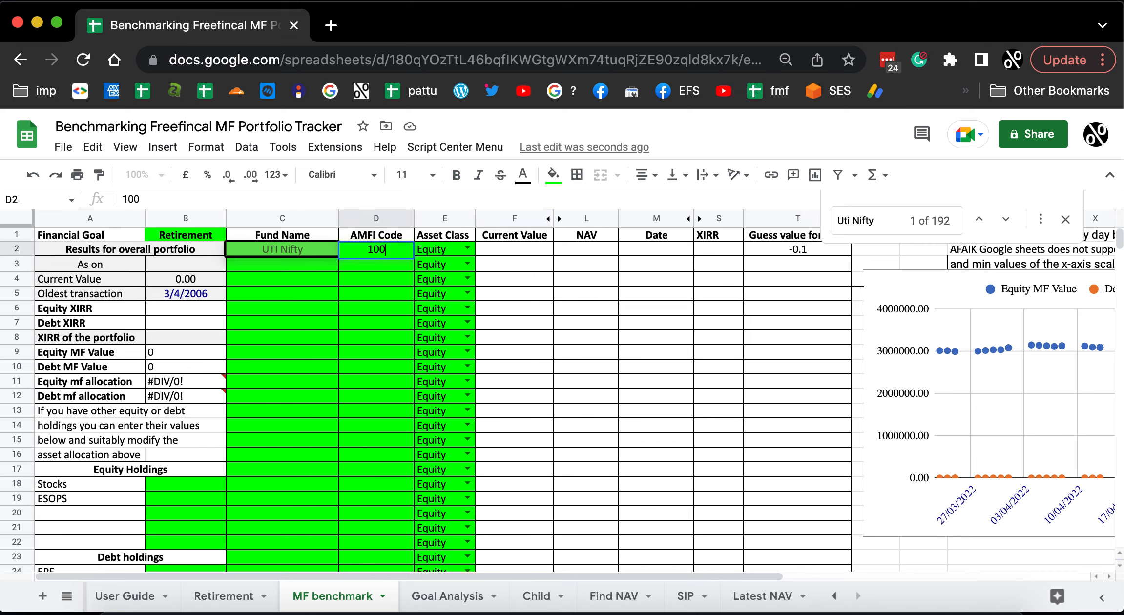
{"action": "type", "text": "822"}
{"action": "key", "text": "Return"}
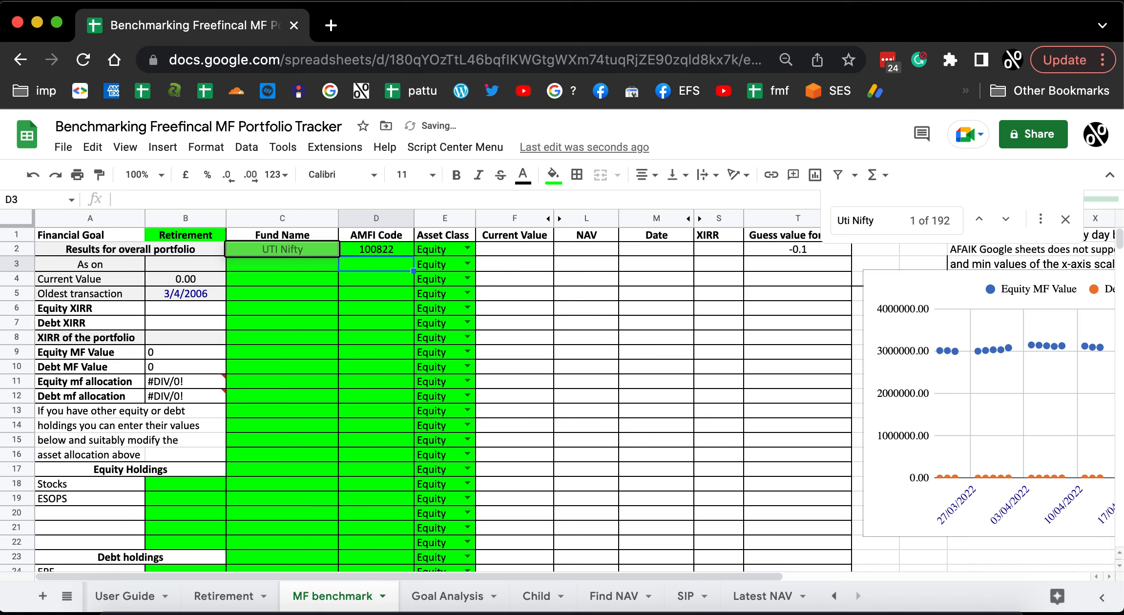
{"action": "left_click", "coordinate": [1064, 220]}
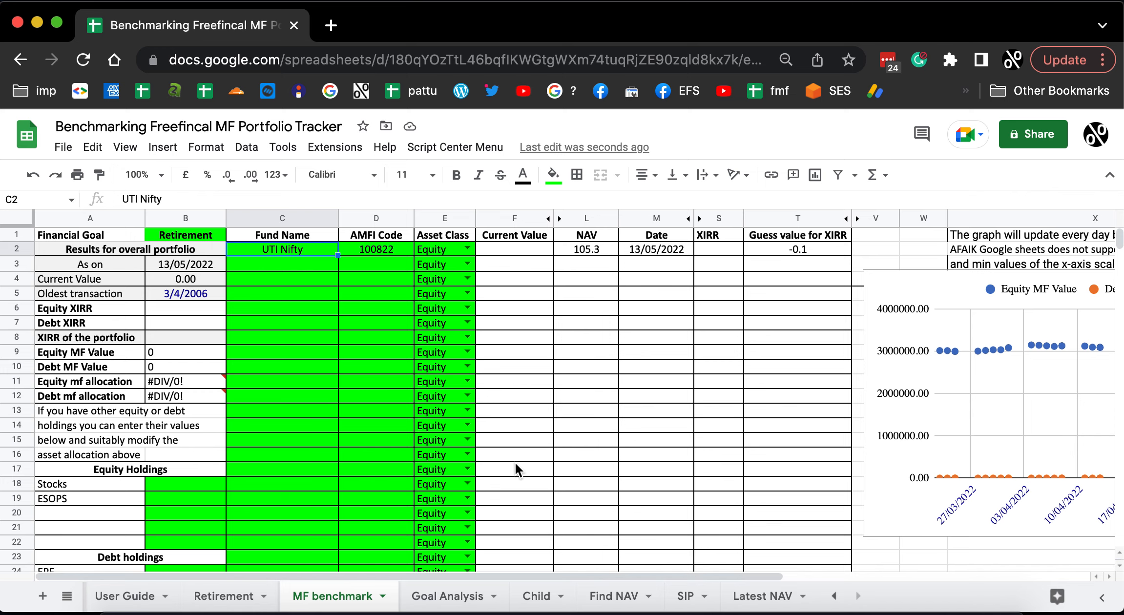
Set the fund name in B3 of the Find NAV sheet to UTI Nifty.
{"action": "scroll", "coordinate": [403, 496], "scroll_direction": "down", "scroll_amount": 10}
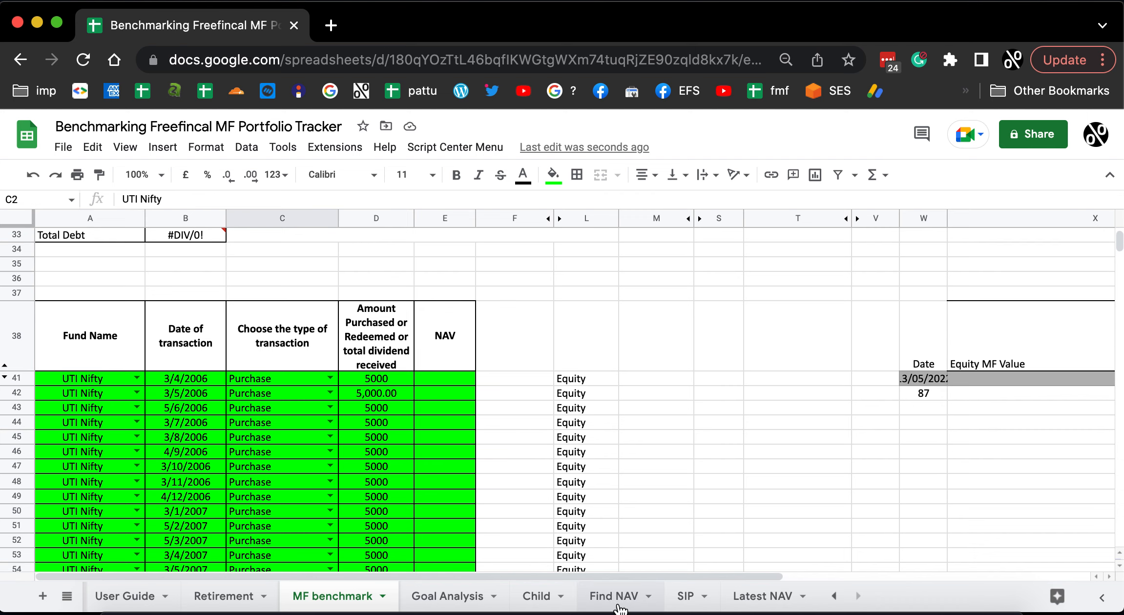
{"action": "scroll", "coordinate": [504, 342], "scroll_direction": "up", "scroll_amount": 10}
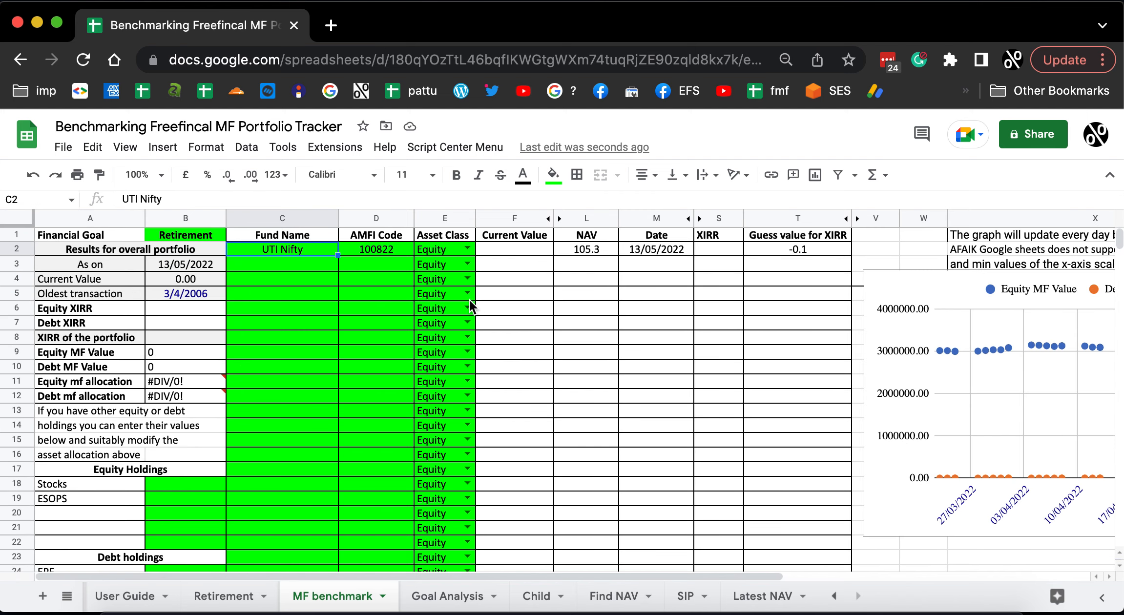
{"action": "key", "text": "shift+Right"}
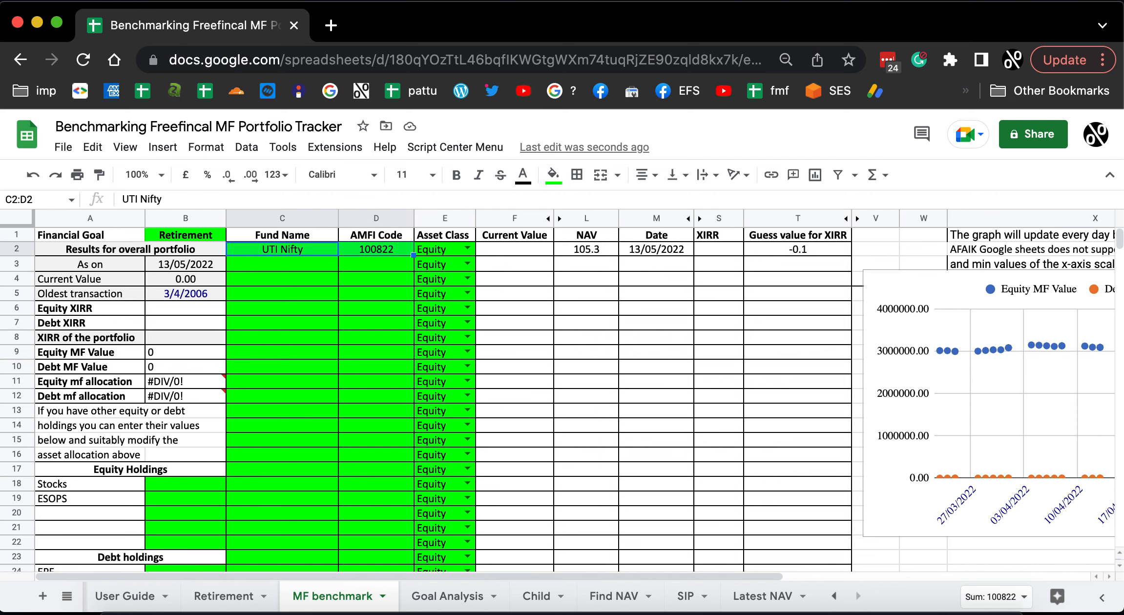
{"action": "left_click", "coordinate": [611, 597]}
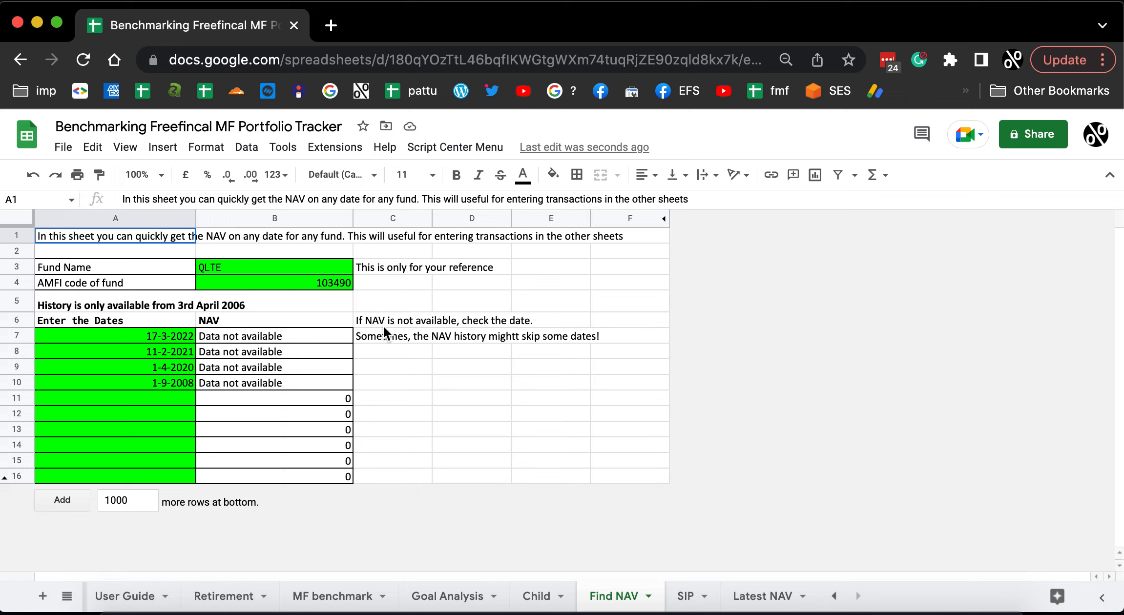
{"action": "left_click", "coordinate": [307, 268]}
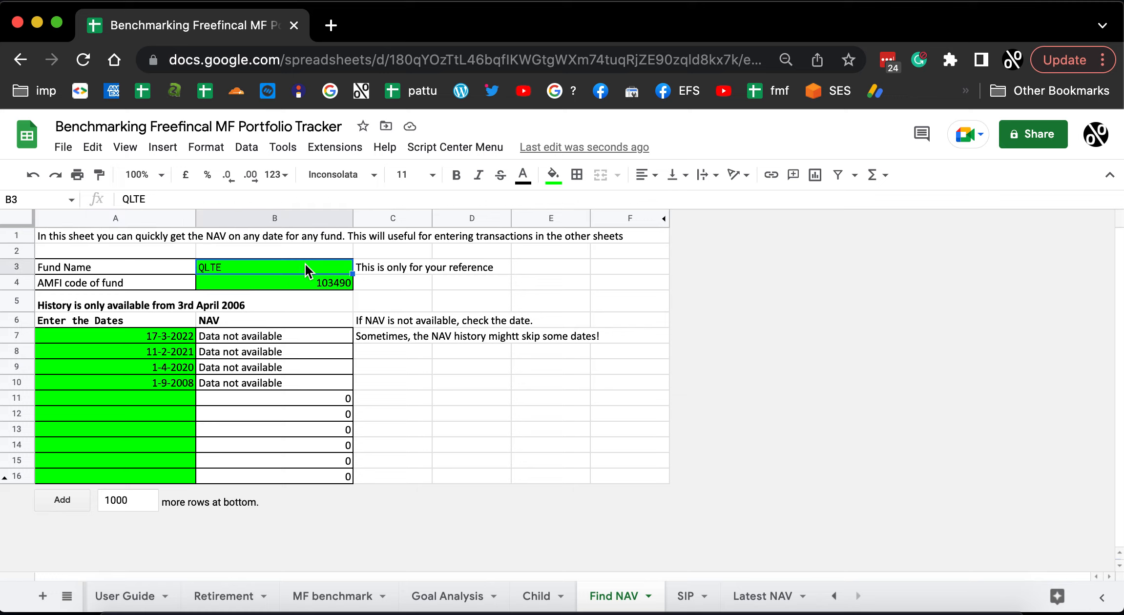
{"action": "type", "text": "UTI Nifty"}
{"action": "key", "text": "Return"}
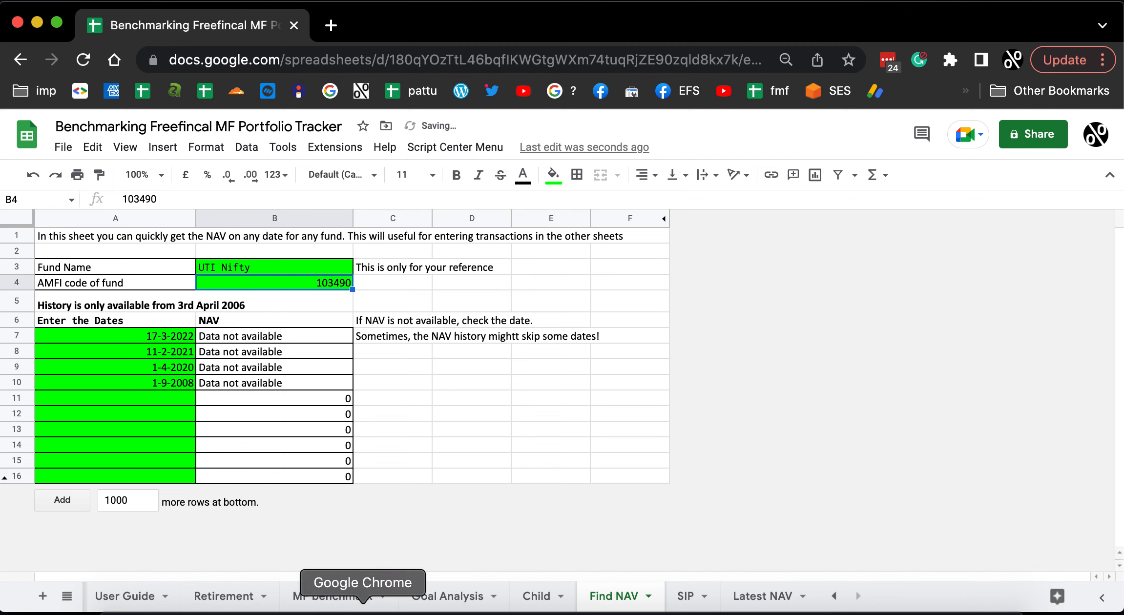
Copy the AMFI code 100822 from D2 of the MF benchmark sheet into B4 of the Find NAV sheet.
{"action": "left_click", "coordinate": [345, 606]}
{"action": "left_click", "coordinate": [369, 248]}
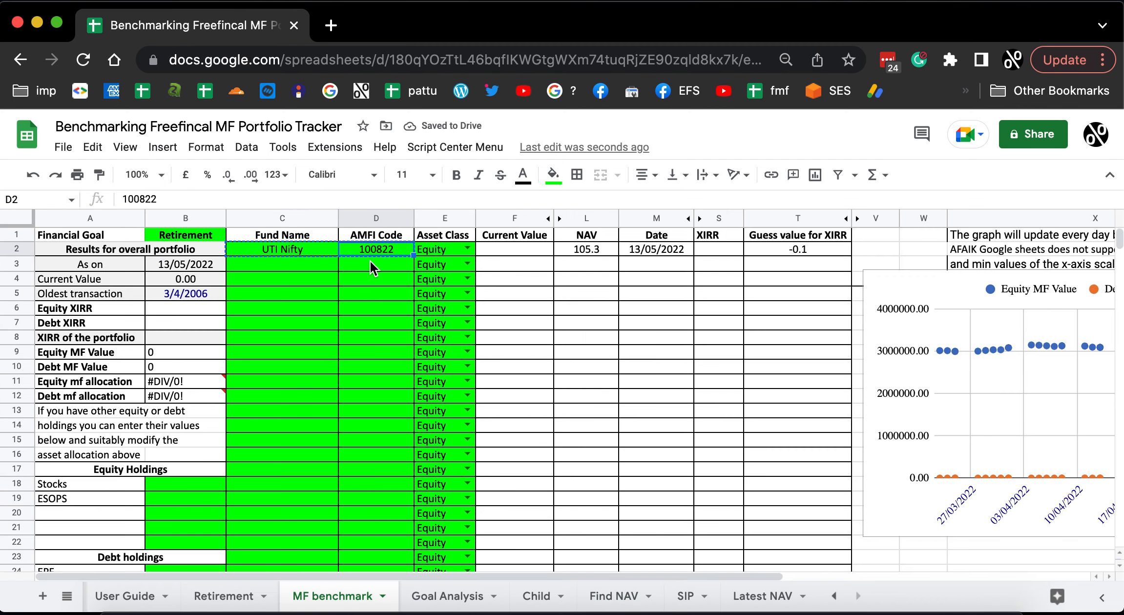
{"action": "left_click", "coordinate": [370, 260]}
{"action": "left_click", "coordinate": [372, 251]}
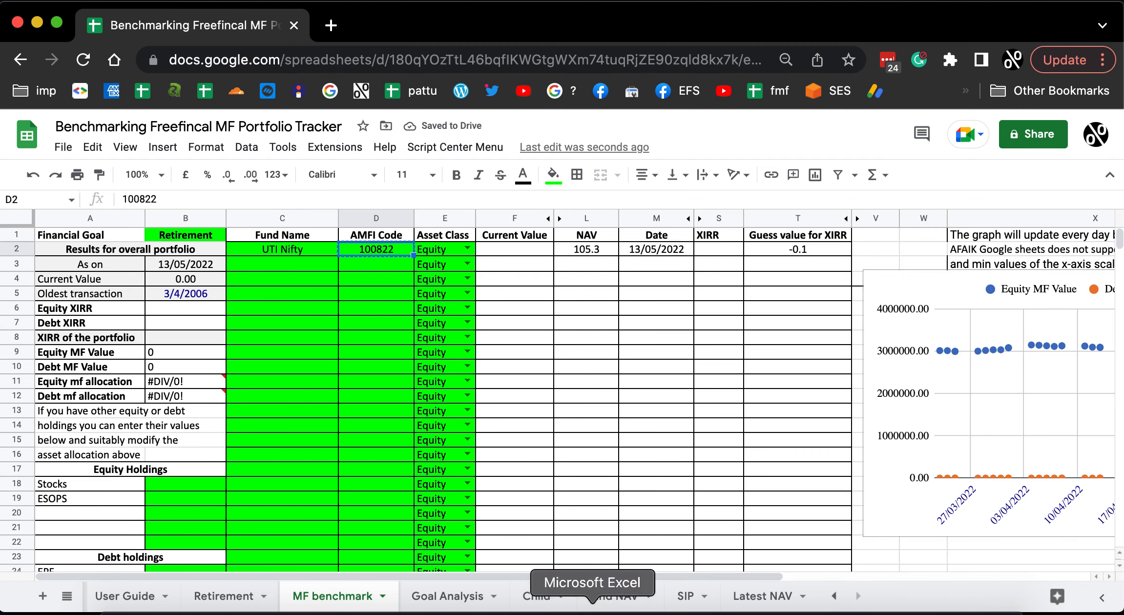
{"action": "left_click", "coordinate": [616, 599]}
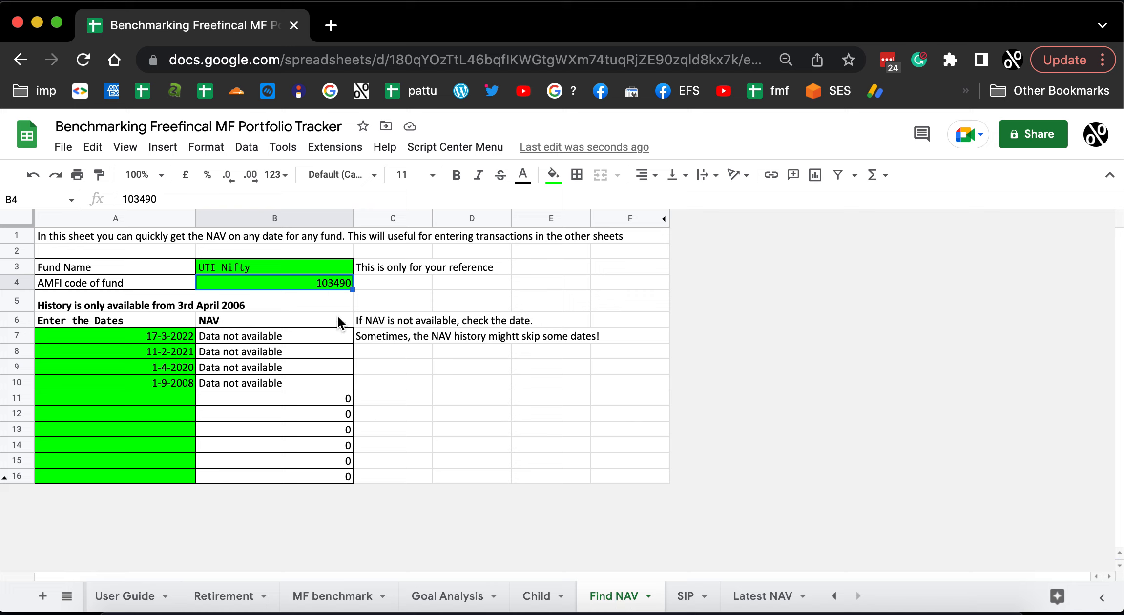
{"action": "type", "text": "100822"}
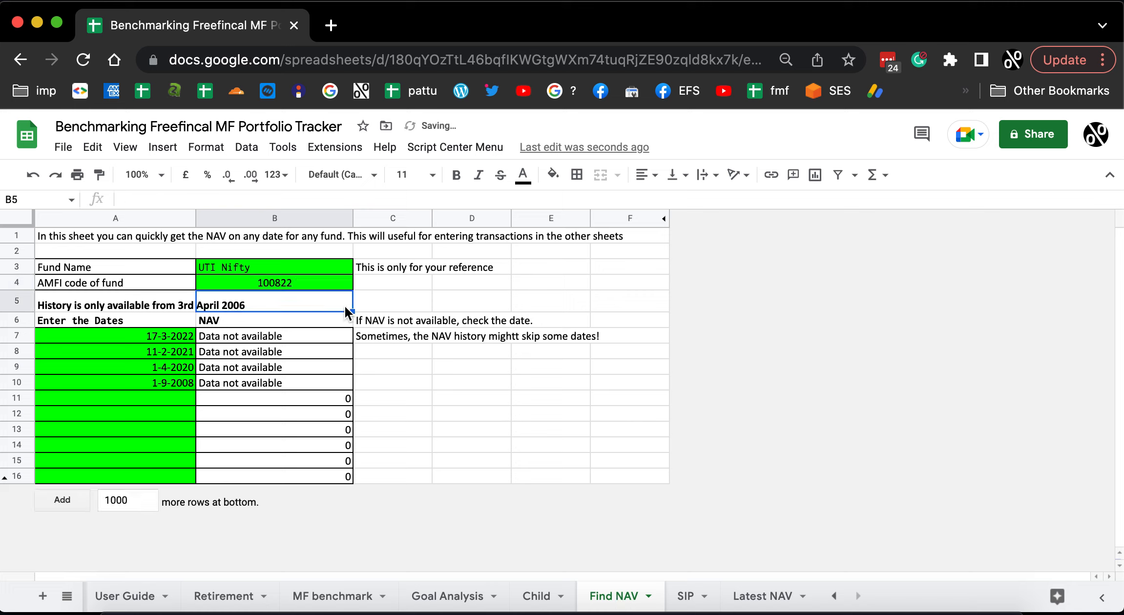
{"action": "left_click", "coordinate": [397, 299]}
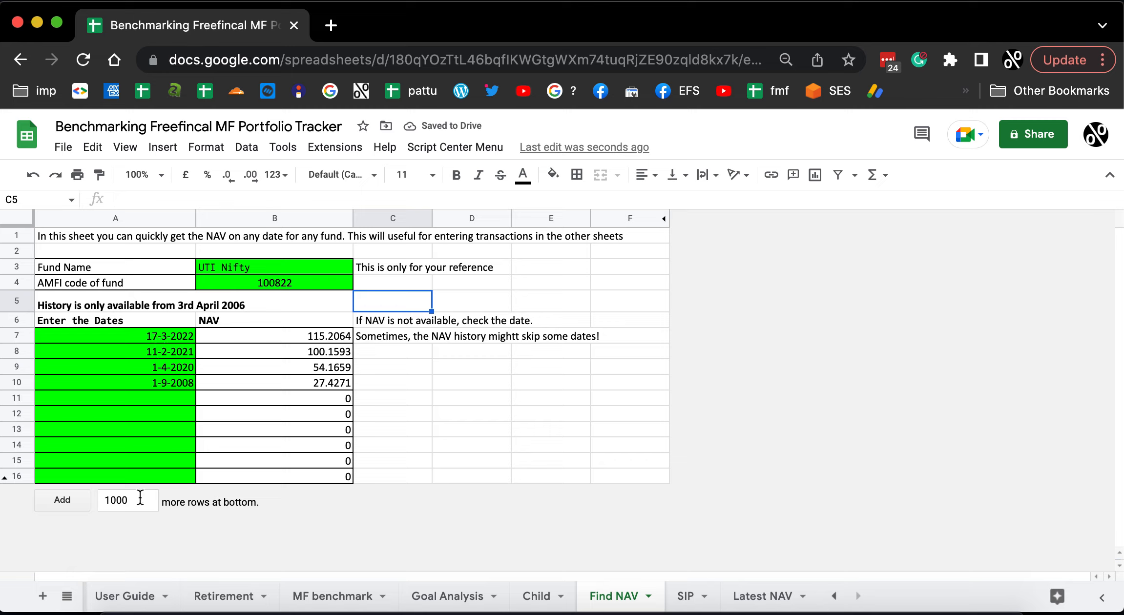
Unhide the rows below row 16 in the Find NAV sheet.
{"action": "left_click", "coordinate": [5, 480]}
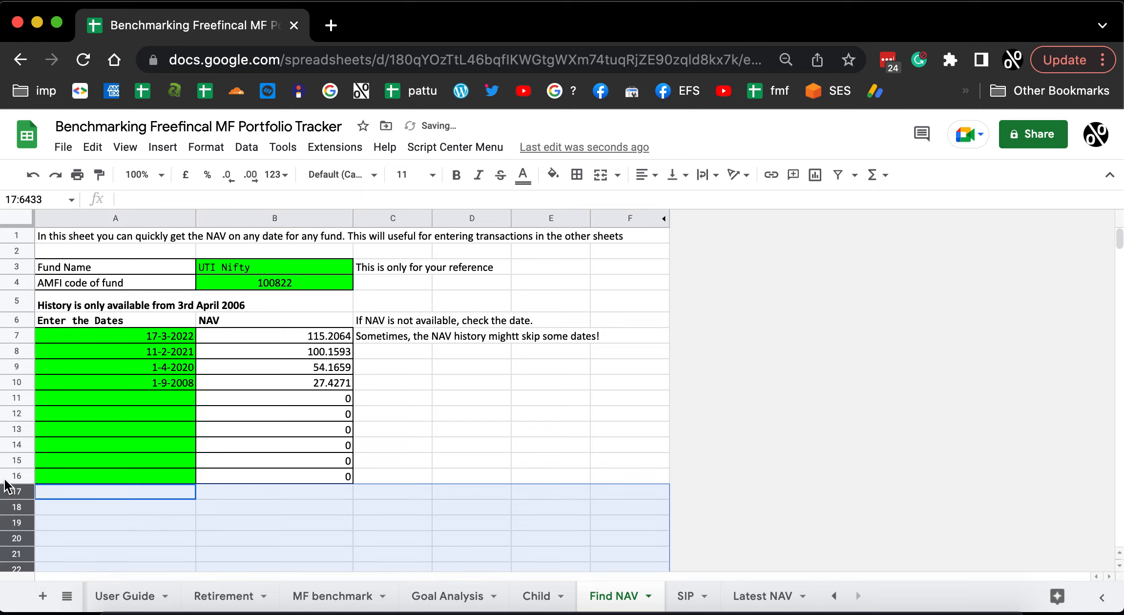
{"action": "left_click", "coordinate": [161, 507]}
{"action": "left_click", "coordinate": [290, 464]}
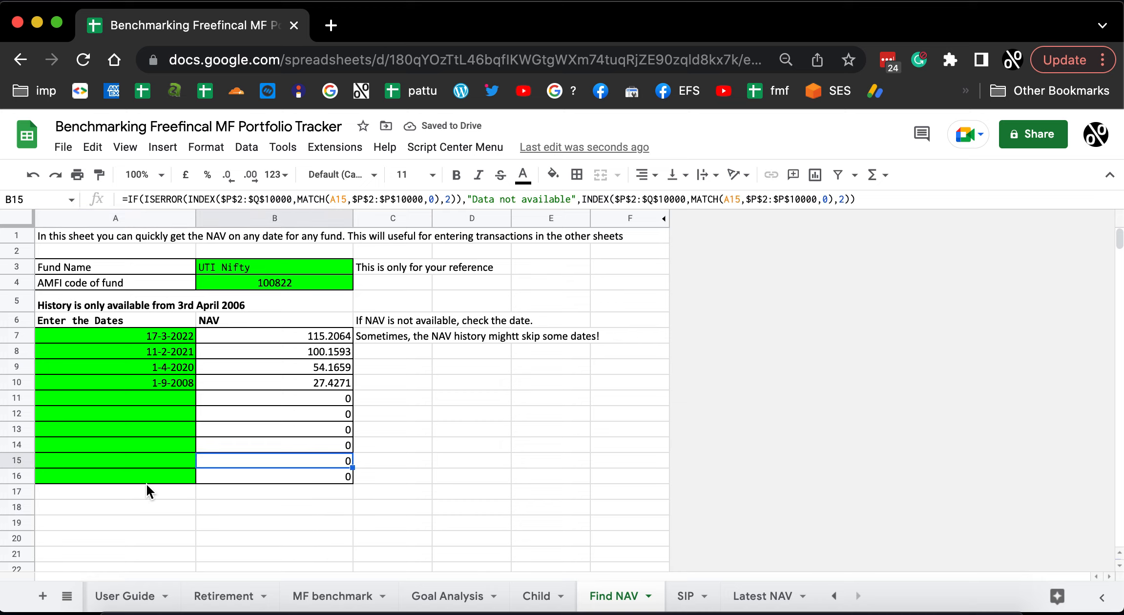
{"action": "left_click", "coordinate": [155, 480]}
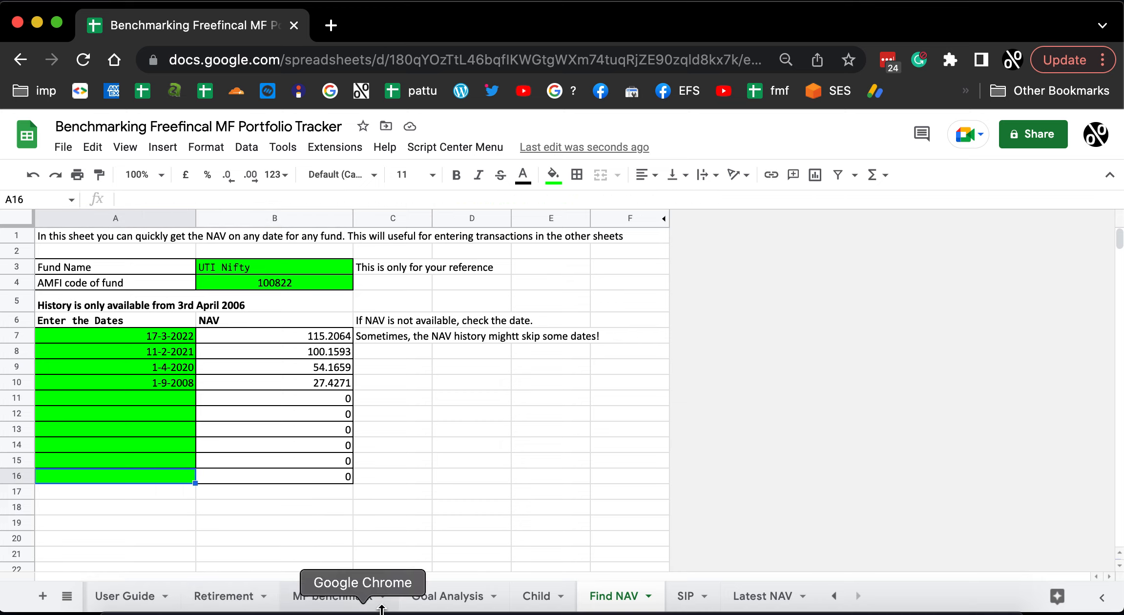
Copy the transaction dates B41:B231 from the MF benchmark sheet and paste them as values only into the Find NAV sheet from A7.
{"action": "left_click", "coordinate": [320, 597]}
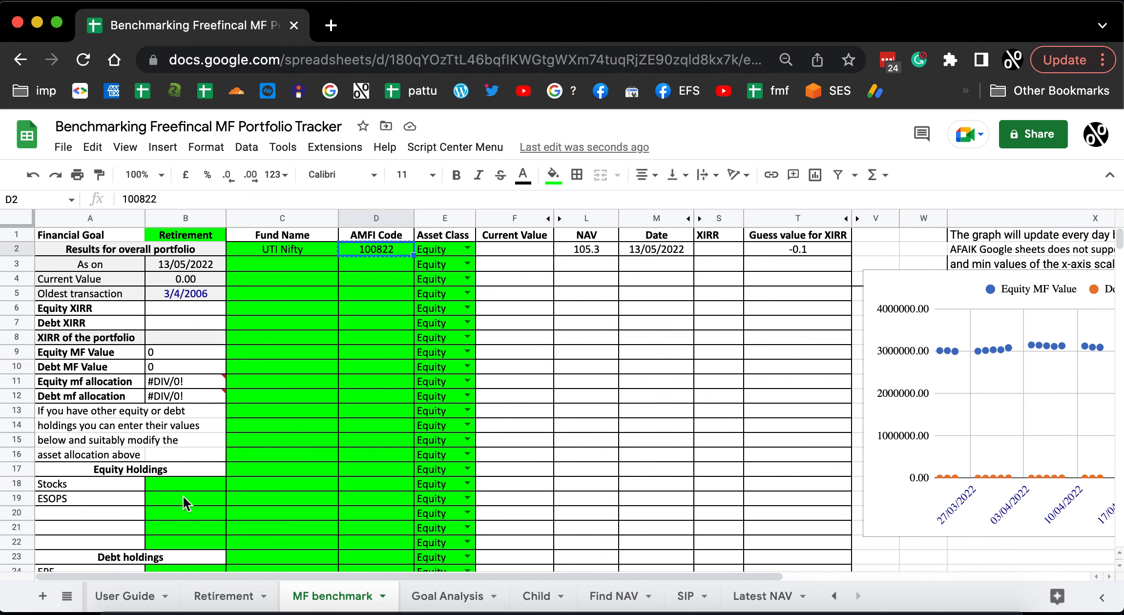
{"action": "scroll", "coordinate": [183, 495], "scroll_direction": "down", "scroll_amount": 10}
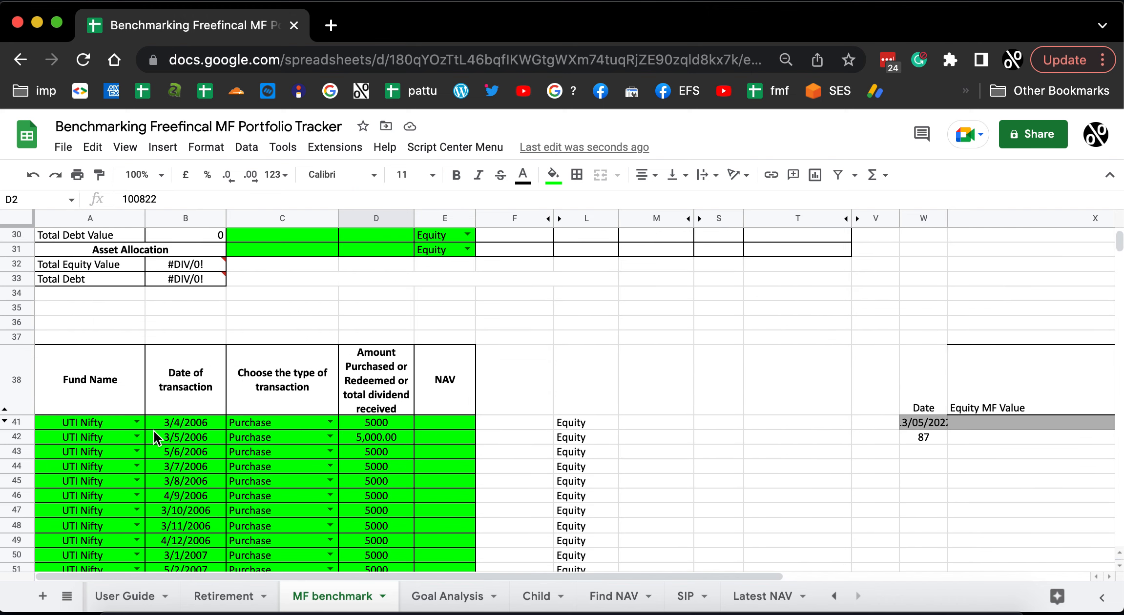
{"action": "left_click", "coordinate": [202, 423]}
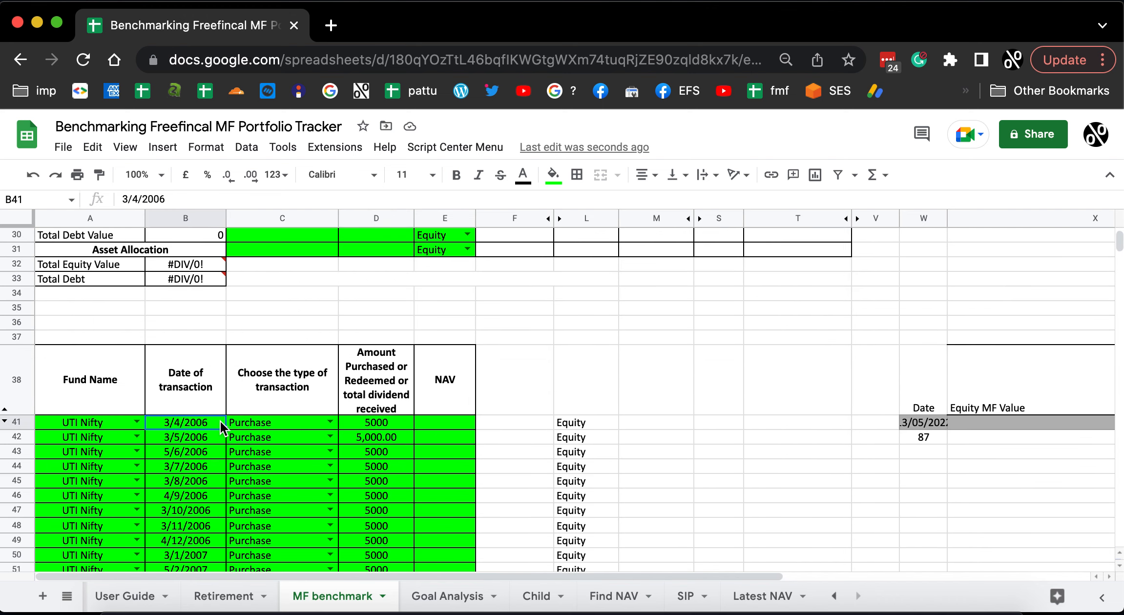
{"action": "key", "text": "super+shift+Down"}
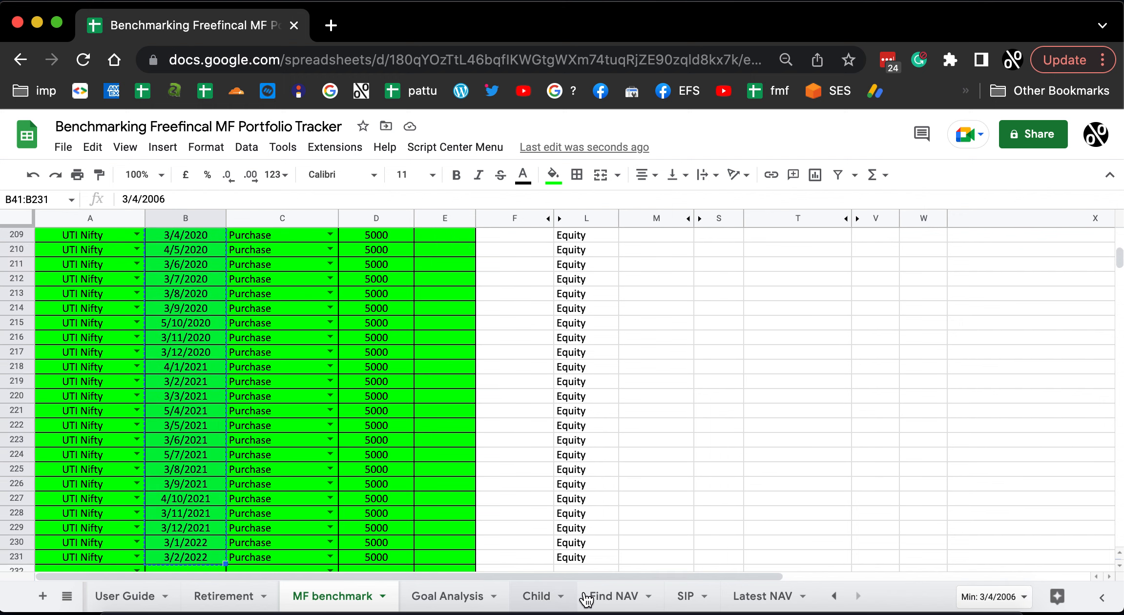
{"action": "left_click", "coordinate": [613, 597]}
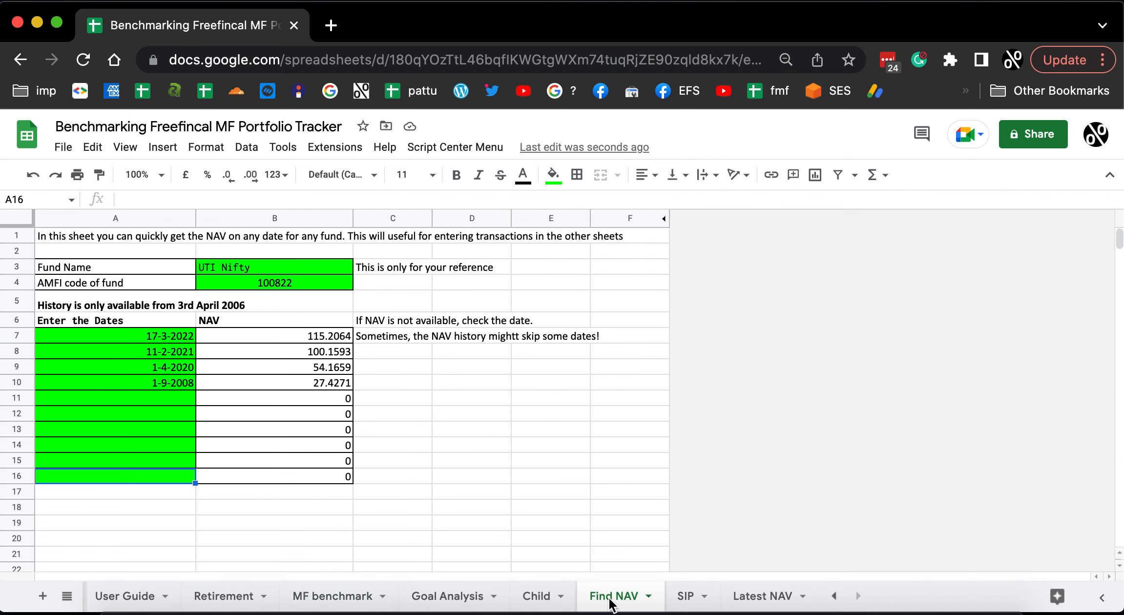
{"action": "left_click", "coordinate": [140, 334]}
{"action": "right_click", "coordinate": [140, 334]}
{"action": "mouse_move", "coordinate": [238, 264]}
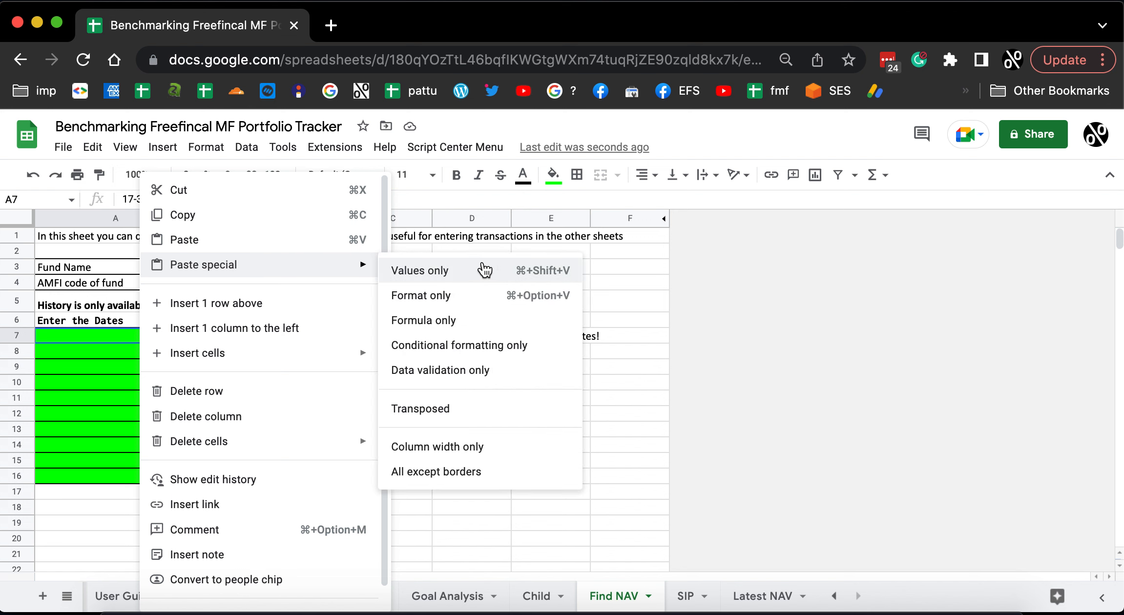
{"action": "left_click", "coordinate": [449, 270]}
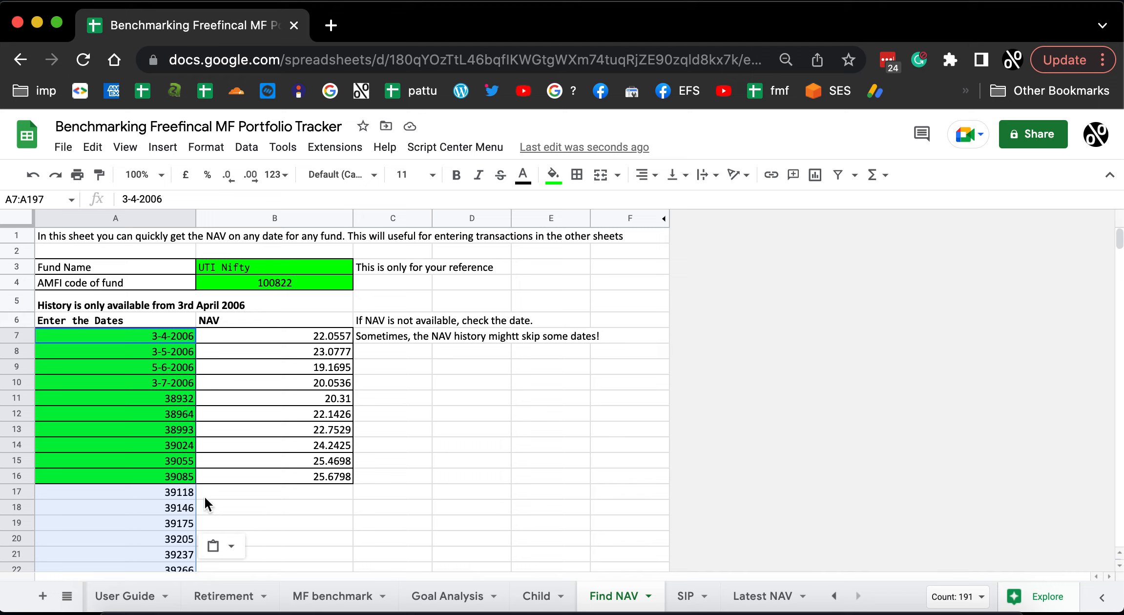
Copy the NAV lookup formula from B16 of the Find NAV sheet down into B17:B197.
{"action": "left_click", "coordinate": [289, 477]}
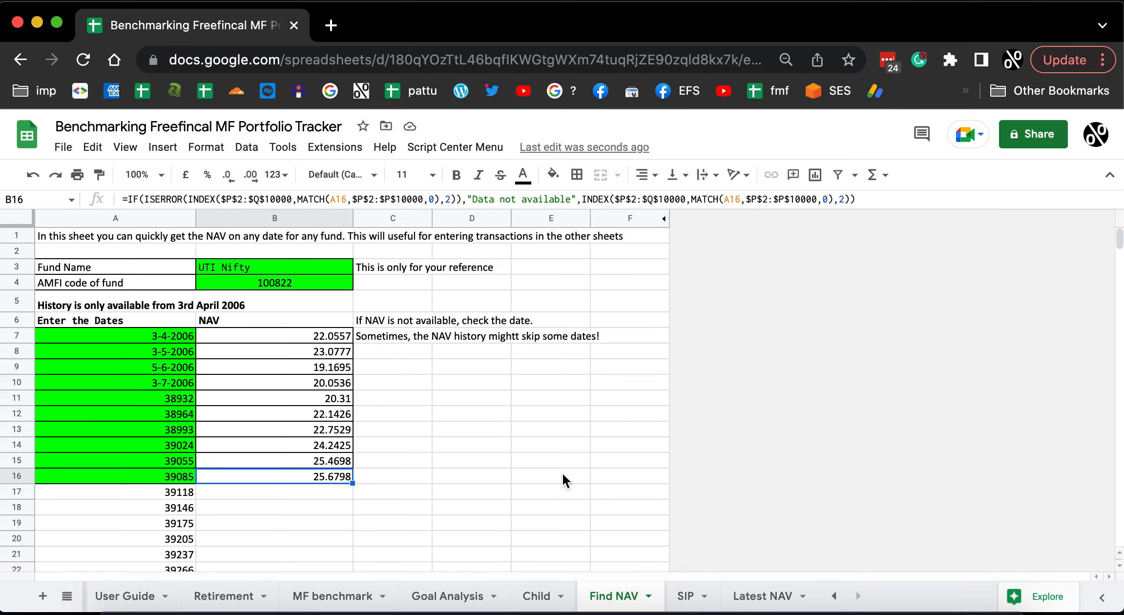
{"action": "key", "text": "super+c"}
{"action": "key", "text": "Down"}
{"action": "key", "text": "shift+Down"}
{"action": "key", "text": "shift+Down"}
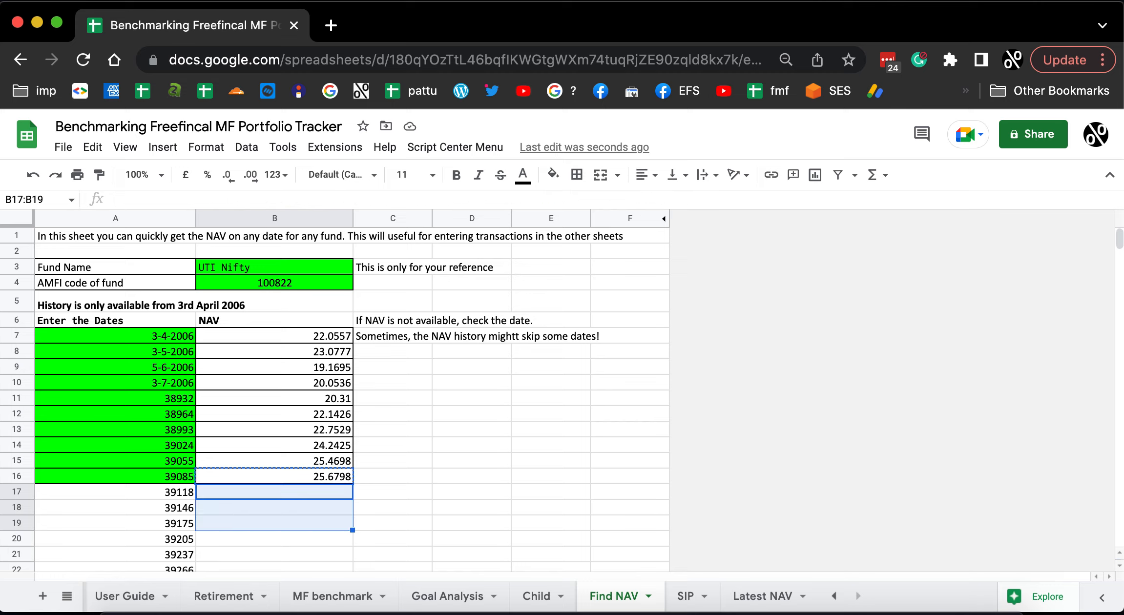
{"action": "key", "text": "shift+Down"}
{"action": "key", "text": "shift+Down"}
{"action": "key", "text": "shift+Down"}
{"action": "key", "text": "shift+Down"}
{"action": "key", "text": "shift+Down"}
{"action": "key", "text": "shift+Down"}
{"action": "key", "text": "shift+Down"}
{"action": "key", "text": "shift+Down"}
{"action": "key", "text": "shift+Down"}
{"action": "key", "text": "shift+Down"}
{"action": "key", "text": "shift+Down"}
{"action": "key", "text": "shift+Down"}
{"action": "key", "text": "shift+Down"}
{"action": "key", "text": "shift+Down"}
{"action": "key", "text": "shift+Down"}
{"action": "key", "text": "shift+Down"}
{"action": "key", "text": "shift+Down"}
{"action": "key", "text": "shift+Down"}
{"action": "key", "text": "shift+Down"}
{"action": "key", "text": "shift+Down"}
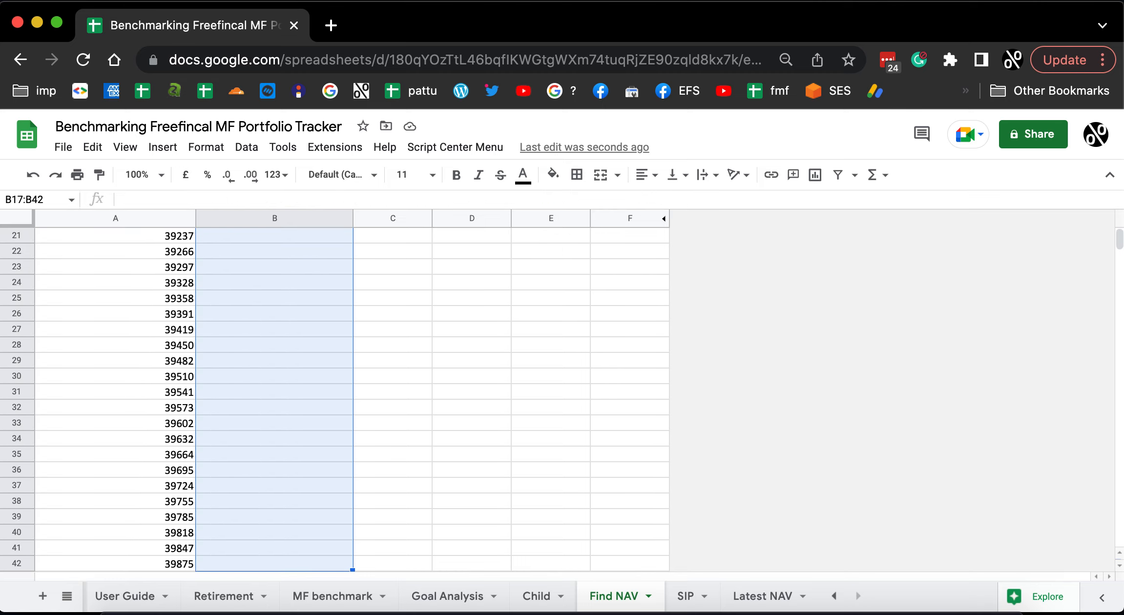
{"action": "key", "text": "shift+Down"}
{"action": "key", "text": "shift+Down"}
{"action": "key", "text": "shift+Down"}
{"action": "key", "text": "shift+Down"}
{"action": "key", "text": "shift+Down"}
{"action": "key", "text": "shift+Down"}
{"action": "key", "text": "shift+Down"}
{"action": "key", "text": "shift+Down"}
{"action": "key", "text": "shift+Down"}
{"action": "key", "text": "shift+Down"}
{"action": "key", "text": "shift+Down"}
{"action": "key", "text": "shift+Down"}
{"action": "key", "text": "shift+Down"}
{"action": "key", "text": "shift+Down"}
{"action": "key", "text": "shift+Down"}
{"action": "key", "text": "shift+Down"}
{"action": "key", "text": "shift+Down"}
{"action": "key", "text": "shift+Down"}
{"action": "key", "text": "shift+Down"}
{"action": "key", "text": "shift+Down"}
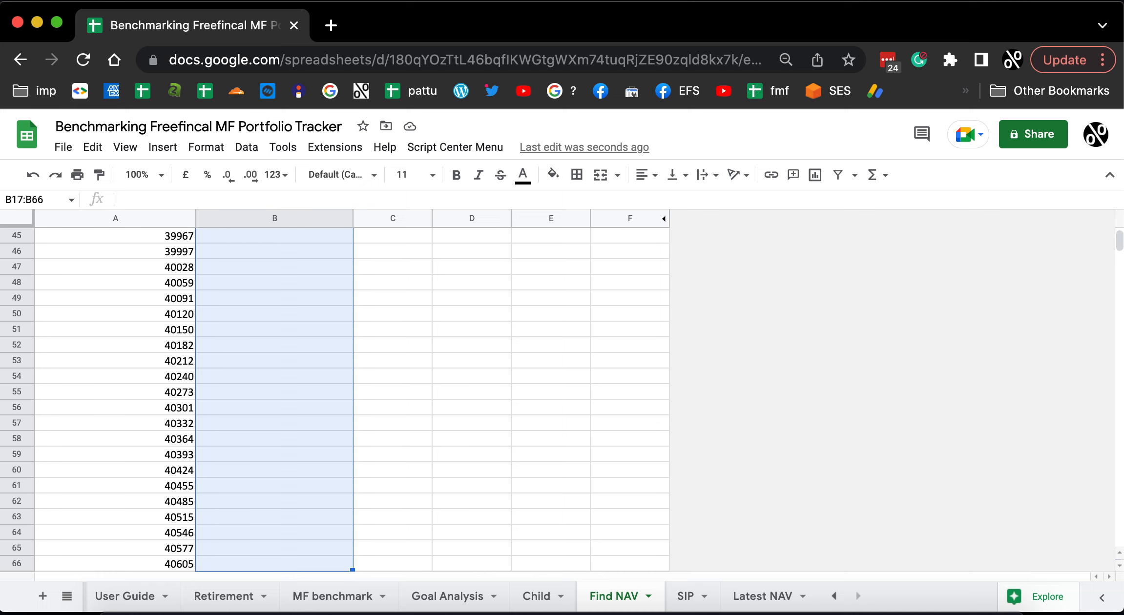
{"action": "key", "text": "shift+Down"}
{"action": "key", "text": "shift+Down"}
{"action": "key", "text": "shift+Down"}
{"action": "key", "text": "shift+Down"}
{"action": "key", "text": "shift+Down"}
{"action": "key", "text": "shift+Down"}
{"action": "key", "text": "shift+Down"}
{"action": "key", "text": "shift+Down"}
{"action": "key", "text": "shift+Down"}
{"action": "key", "text": "shift+Down"}
{"action": "key", "text": "shift+Down"}
{"action": "key", "text": "shift+Down"}
{"action": "key", "text": "shift+Down"}
{"action": "key", "text": "shift+Down"}
{"action": "key", "text": "shift+Down"}
{"action": "key", "text": "shift+Down"}
{"action": "key", "text": "shift+Down"}
{"action": "key", "text": "shift+Down"}
{"action": "key", "text": "shift+Down"}
{"action": "key", "text": "shift+Down"}
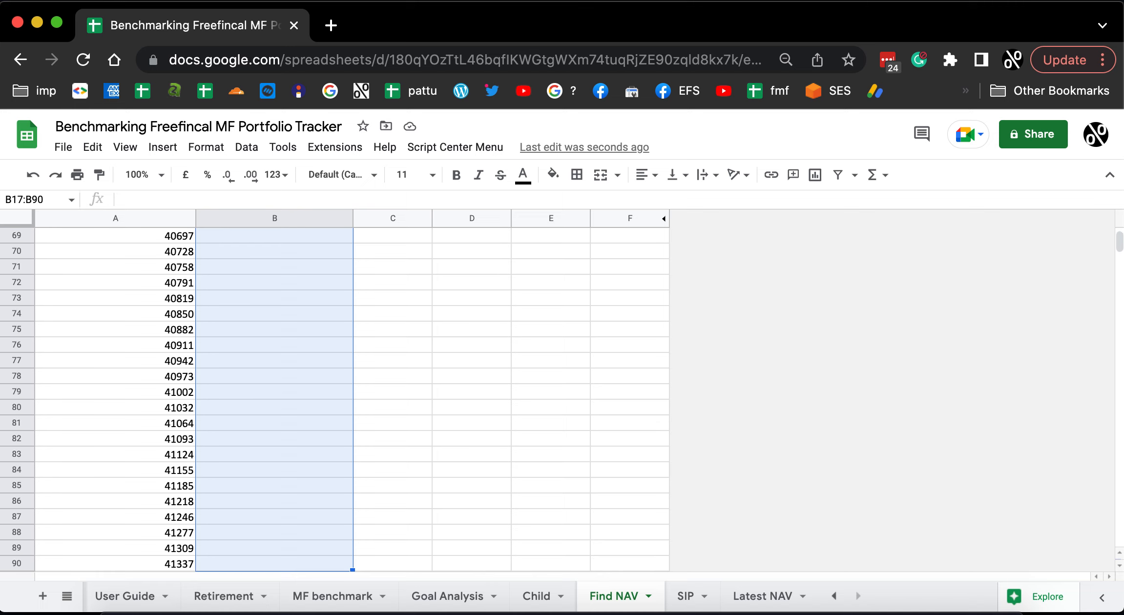
{"action": "key", "text": "shift+Down"}
{"action": "key", "text": "shift+Down"}
{"action": "key", "text": "shift+Down"}
{"action": "key", "text": "shift+Down"}
{"action": "key", "text": "shift+Down"}
{"action": "key", "text": "shift+Down"}
{"action": "key", "text": "shift+Down"}
{"action": "key", "text": "shift+Down"}
{"action": "key", "text": "shift+Down"}
{"action": "key", "text": "shift+Down"}
{"action": "key", "text": "shift+Down"}
{"action": "key", "text": "shift+Down"}
{"action": "key", "text": "shift+Down"}
{"action": "key", "text": "shift+Down"}
{"action": "key", "text": "shift+Down"}
{"action": "key", "text": "shift+Down"}
{"action": "key", "text": "shift+Down"}
{"action": "key", "text": "shift+Down"}
{"action": "key", "text": "shift+Down"}
{"action": "key", "text": "shift+Down"}
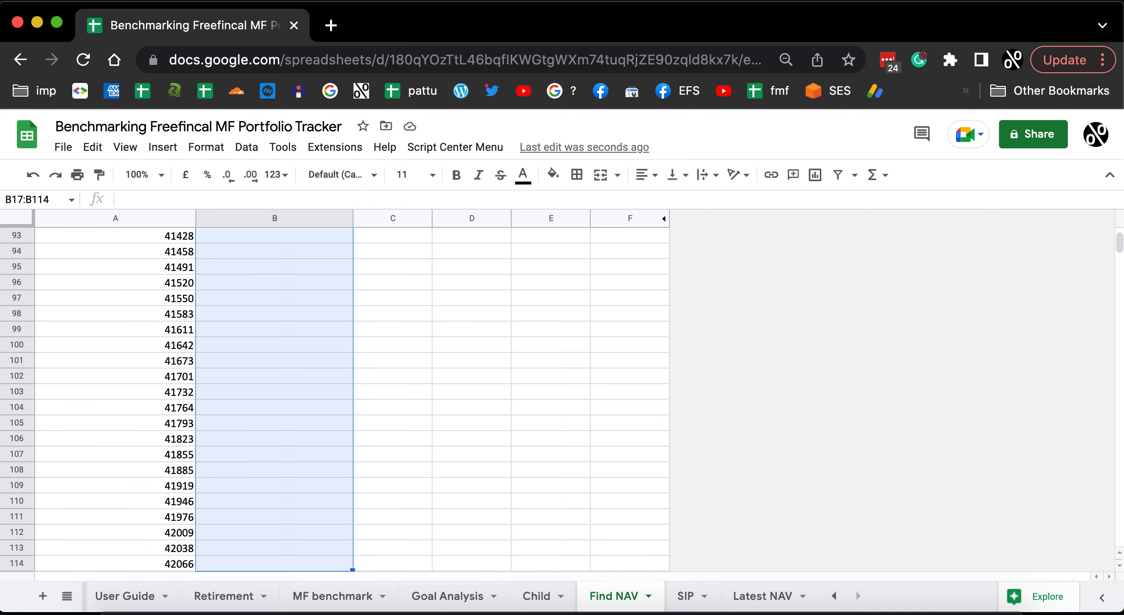
{"action": "key", "text": "shift+Down"}
{"action": "key", "text": "shift+Down"}
{"action": "key", "text": "shift+Down"}
{"action": "key", "text": "shift+Down"}
{"action": "key", "text": "shift+Down"}
{"action": "key", "text": "shift+Down"}
{"action": "key", "text": "shift+Down"}
{"action": "key", "text": "shift+Down"}
{"action": "key", "text": "shift+Down"}
{"action": "key", "text": "shift+Down"}
{"action": "key", "text": "shift+Down"}
{"action": "key", "text": "shift+Down"}
{"action": "key", "text": "shift+Down"}
{"action": "key", "text": "shift+Down"}
{"action": "key", "text": "shift+Down"}
{"action": "key", "text": "shift+Down"}
{"action": "key", "text": "shift+Down"}
{"action": "key", "text": "shift+Down"}
{"action": "key", "text": "shift+Down"}
{"action": "key", "text": "shift+Down"}
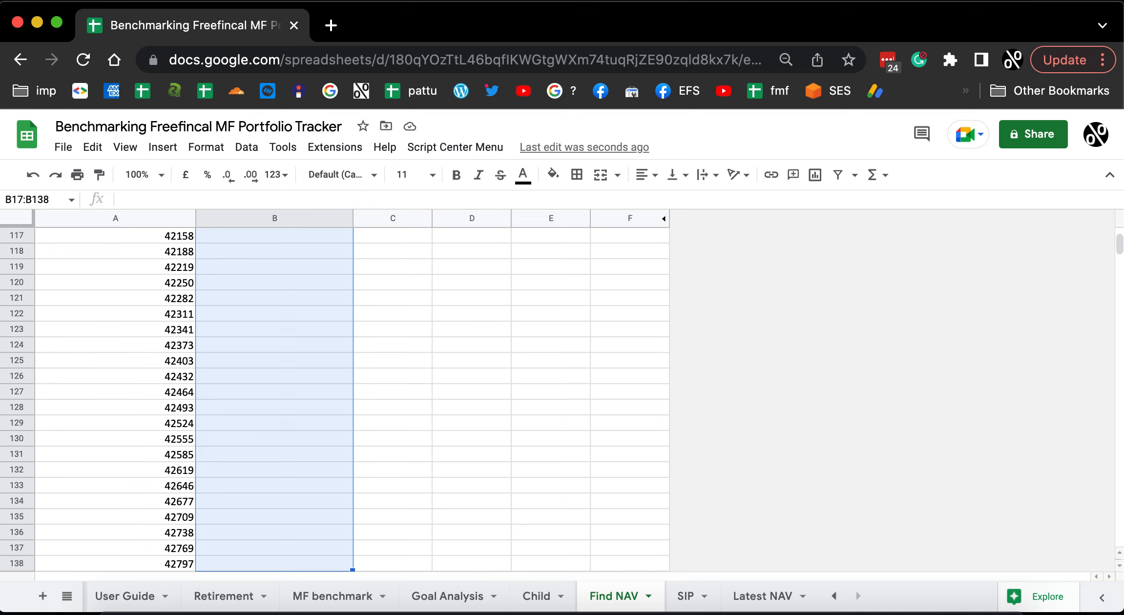
{"action": "key", "text": "shift+Down"}
{"action": "key", "text": "shift+Down"}
{"action": "key", "text": "shift+Down"}
{"action": "key", "text": "shift+Down"}
{"action": "key", "text": "shift+Down"}
{"action": "key", "text": "shift+Down"}
{"action": "key", "text": "shift+Down"}
{"action": "key", "text": "shift+Down"}
{"action": "key", "text": "shift+Down"}
{"action": "key", "text": "shift+Down"}
{"action": "key", "text": "shift+Down"}
{"action": "key", "text": "shift+Down"}
{"action": "key", "text": "shift+Down"}
{"action": "key", "text": "shift+Down"}
{"action": "key", "text": "shift+Down"}
{"action": "key", "text": "shift+Down"}
{"action": "key", "text": "shift+Down"}
{"action": "key", "text": "shift+Down"}
{"action": "key", "text": "shift+Down"}
{"action": "key", "text": "shift+Down"}
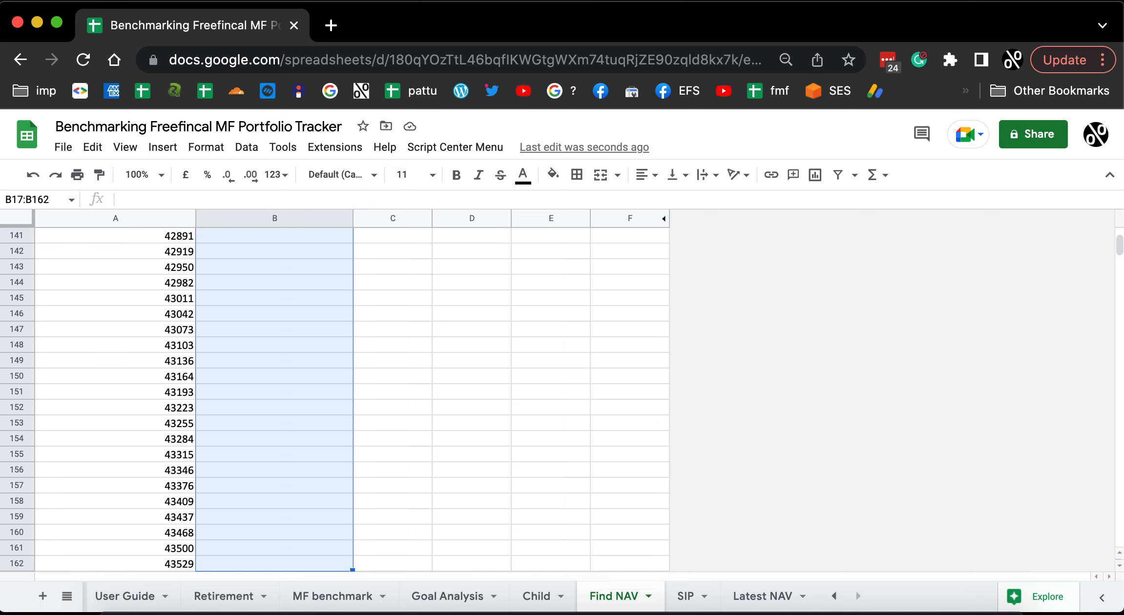
{"action": "key", "text": "shift+Down"}
{"action": "key", "text": "shift+Down"}
{"action": "key", "text": "shift+Down"}
{"action": "key", "text": "shift+Down"}
{"action": "key", "text": "shift+Down"}
{"action": "key", "text": "shift+Down"}
{"action": "key", "text": "shift+Down"}
{"action": "key", "text": "shift+Down"}
{"action": "key", "text": "shift+Down"}
{"action": "key", "text": "shift+Down"}
{"action": "key", "text": "shift+Down"}
{"action": "key", "text": "shift+Down"}
{"action": "key", "text": "shift+Down"}
{"action": "key", "text": "shift+Down"}
{"action": "key", "text": "shift+Down"}
{"action": "key", "text": "shift+Down"}
{"action": "key", "text": "shift+Down"}
{"action": "key", "text": "shift+Down"}
{"action": "key", "text": "shift+Down"}
{"action": "key", "text": "shift+Down"}
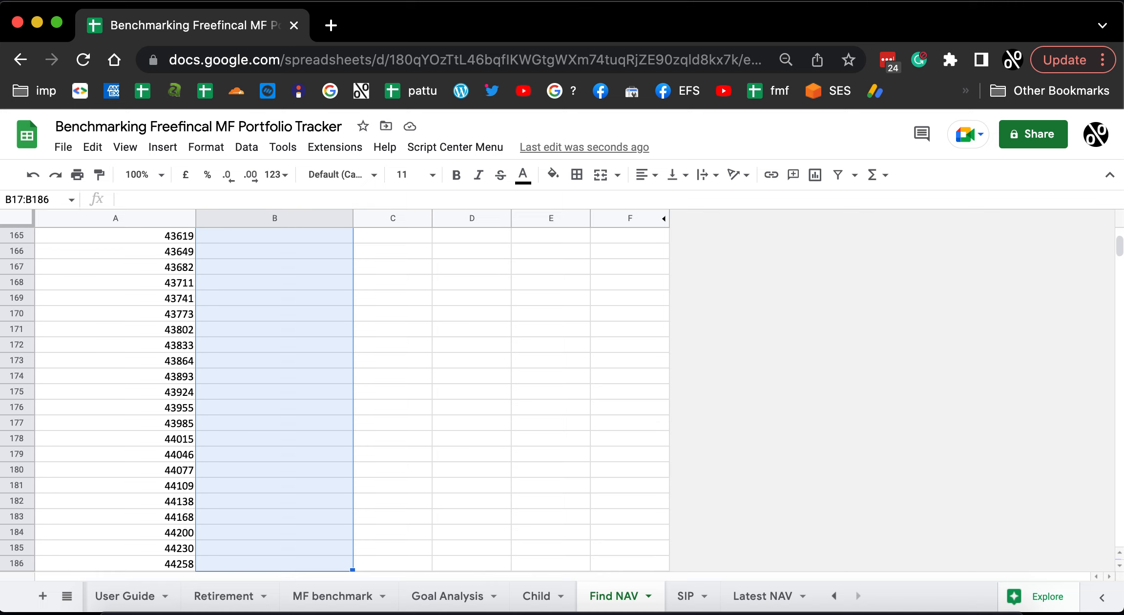
{"action": "key", "text": "shift+Down"}
{"action": "key", "text": "shift+Down"}
{"action": "key", "text": "shift+Down"}
{"action": "key", "text": "shift+Down"}
{"action": "key", "text": "shift+Down"}
{"action": "key", "text": "shift+Down"}
{"action": "key", "text": "shift+Down"}
{"action": "key", "text": "shift+Down"}
{"action": "key", "text": "shift+Down"}
{"action": "key", "text": "shift+Down"}
{"action": "key", "text": "shift+Down"}
{"action": "key", "text": "shift+Down"}
{"action": "key", "text": "shift+Down"}
{"action": "key", "text": "shift+Down"}
{"action": "key", "text": "shift+Down"}
{"action": "key", "text": "shift+Down"}
{"action": "key", "text": "shift+Down"}
{"action": "key", "text": "shift+Down"}
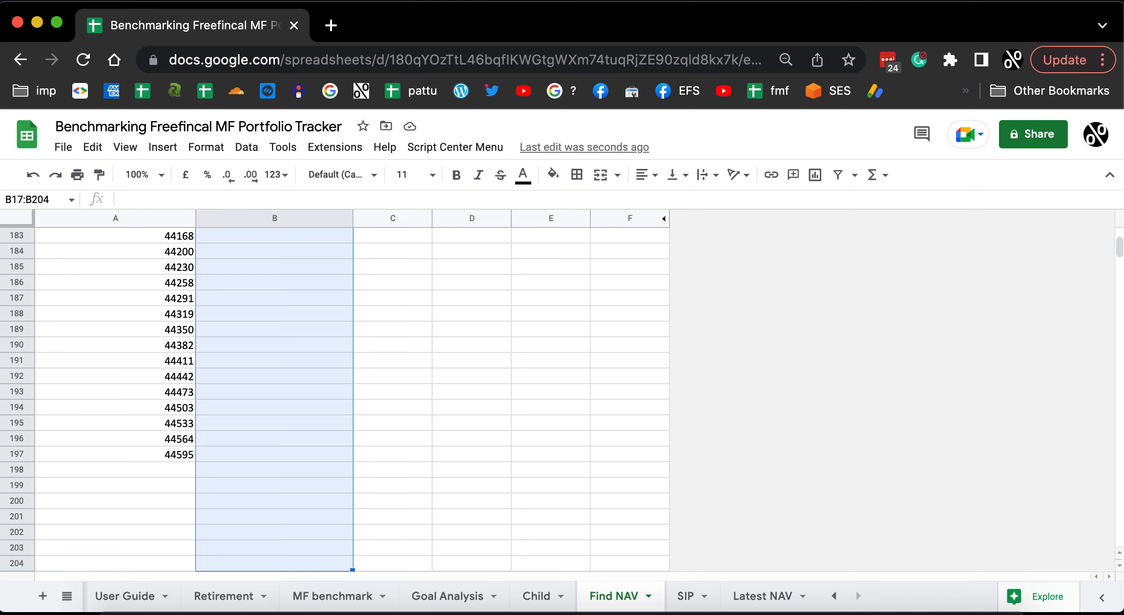
{"action": "key", "text": "shift+Up"}
{"action": "key", "text": "shift+Up"}
{"action": "key", "text": "shift+Up"}
{"action": "key", "text": "shift+Up"}
{"action": "key", "text": "shift+Up"}
{"action": "key", "text": "shift+Up"}
{"action": "key", "text": "shift+Up"}
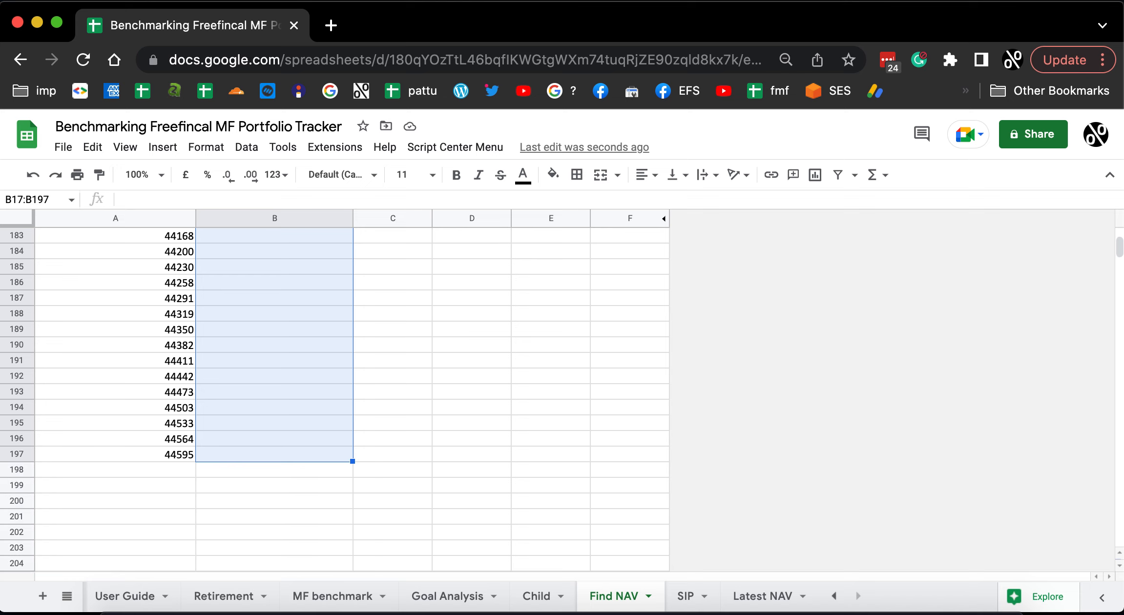
{"action": "key", "text": "super+v"}
Format the transaction dates in A7:A197 of the Find NAV sheet with the Date number format.
{"action": "left_click", "coordinate": [184, 456]}
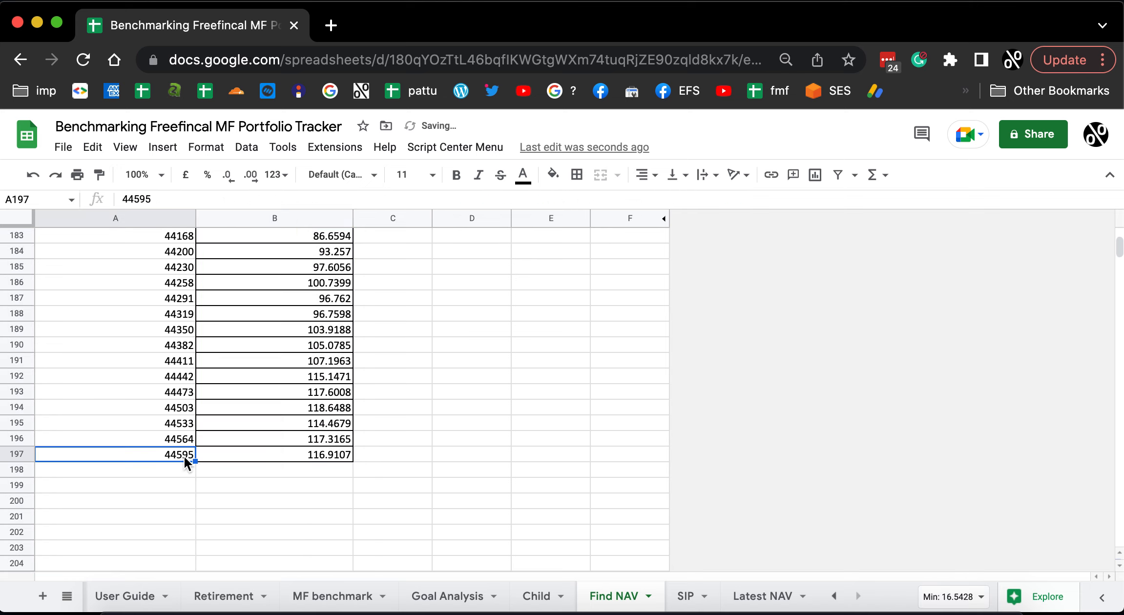
{"action": "key", "text": "super+shift+Up"}
{"action": "key", "text": "shift+Down"}
{"action": "key", "text": "shift+Down"}
{"action": "key", "text": "shift+Down"}
{"action": "key", "text": "shift+Down"}
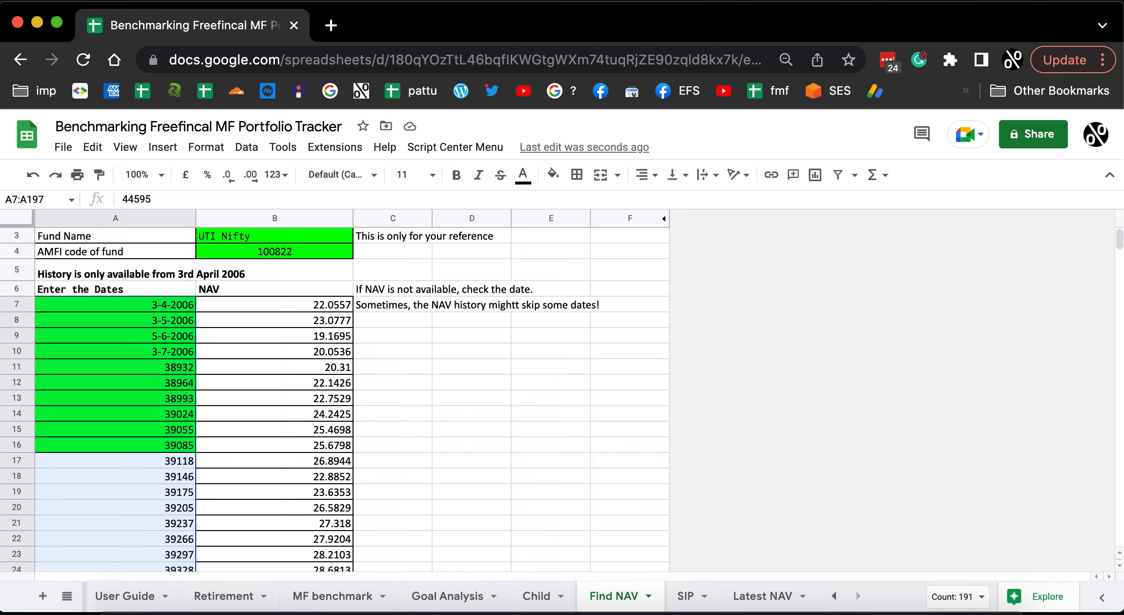
{"action": "left_click", "coordinate": [217, 155]}
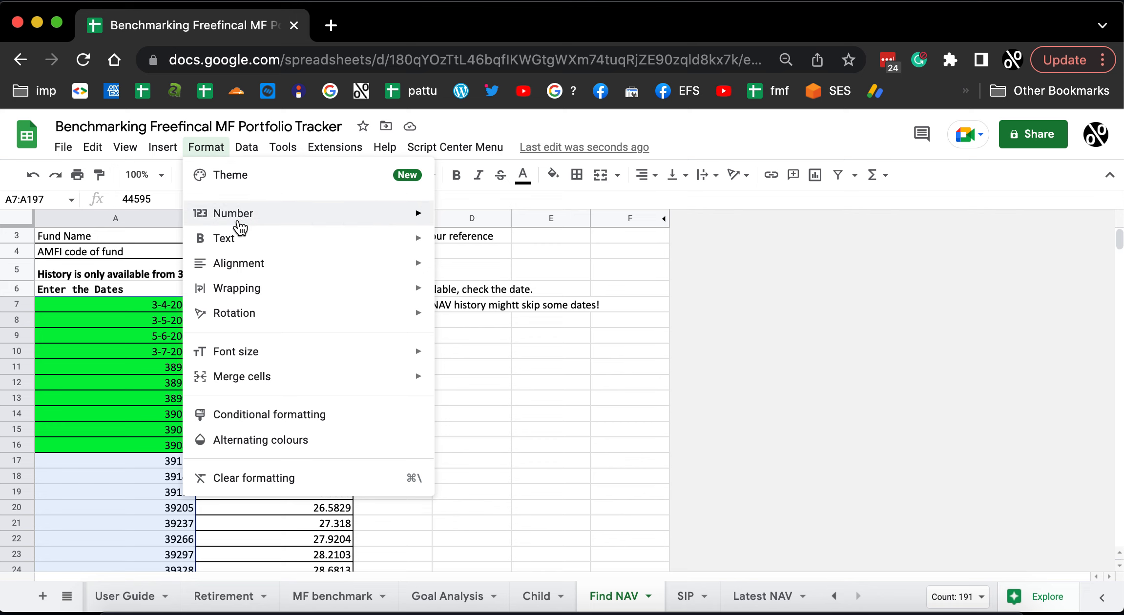
{"action": "mouse_move", "coordinate": [271, 239]}
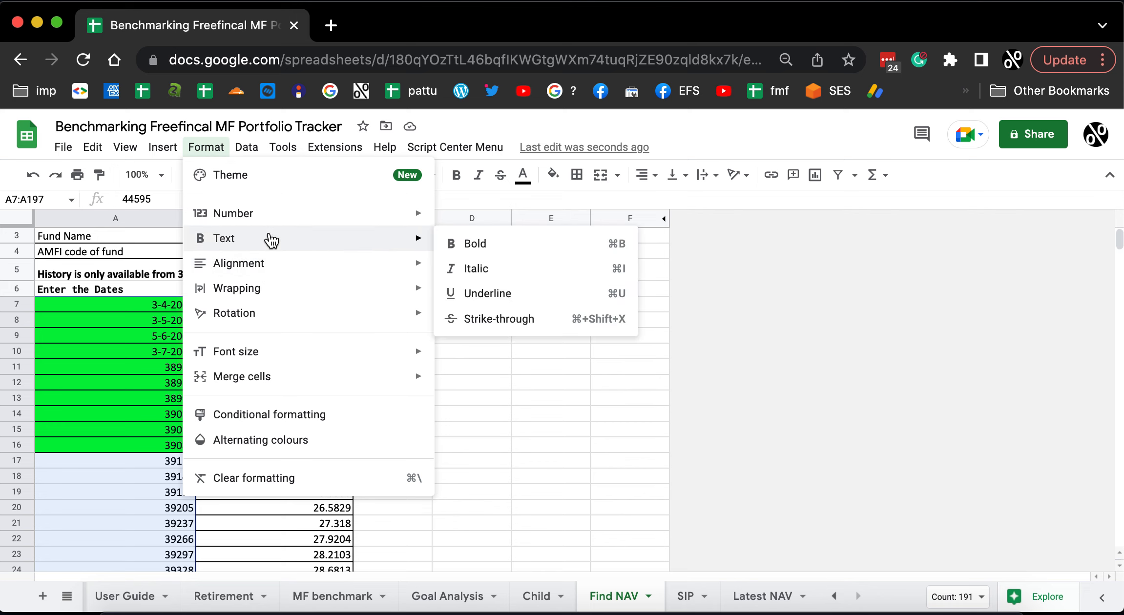
{"action": "mouse_move", "coordinate": [274, 214]}
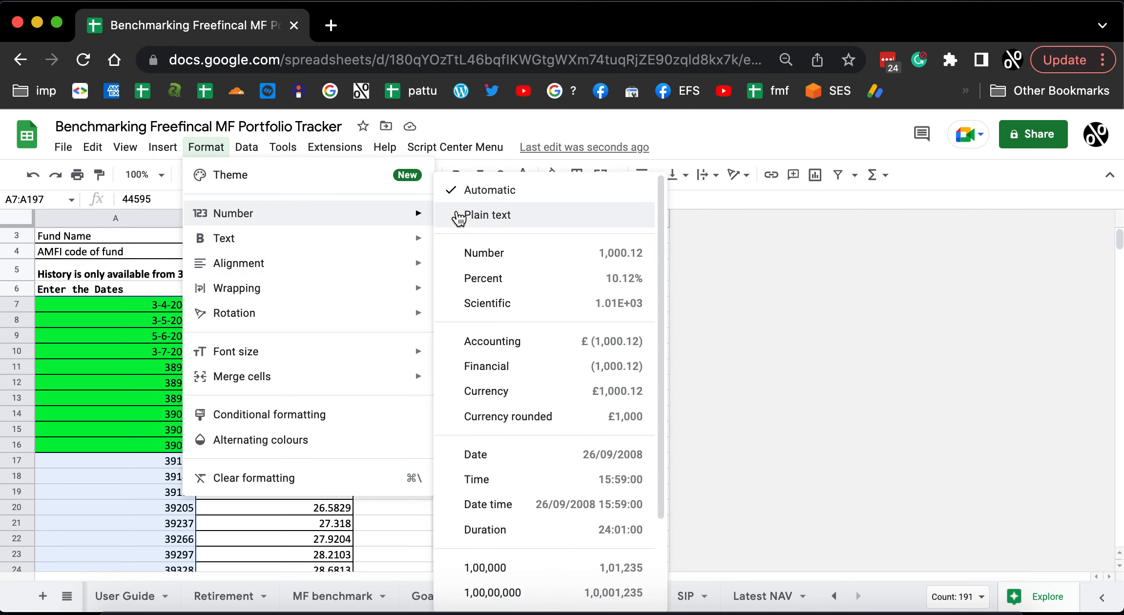
{"action": "left_click", "coordinate": [530, 460]}
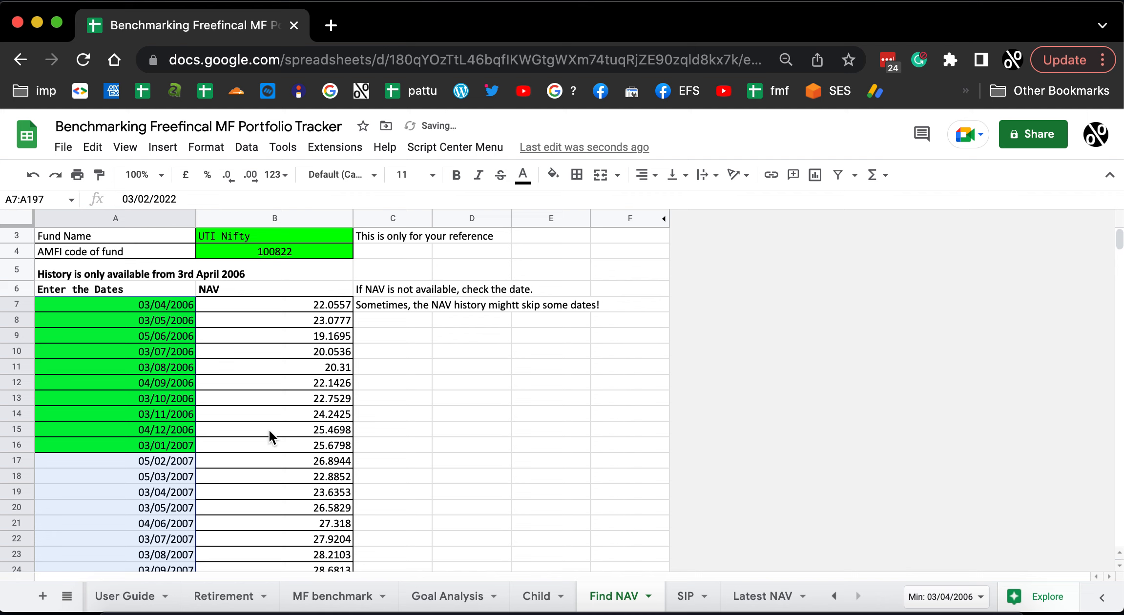
Copy the NAVs in B7:B197 of the Find NAV sheet and paste them as values only into the MF benchmark sheet from E41.
{"action": "left_click", "coordinate": [281, 308]}
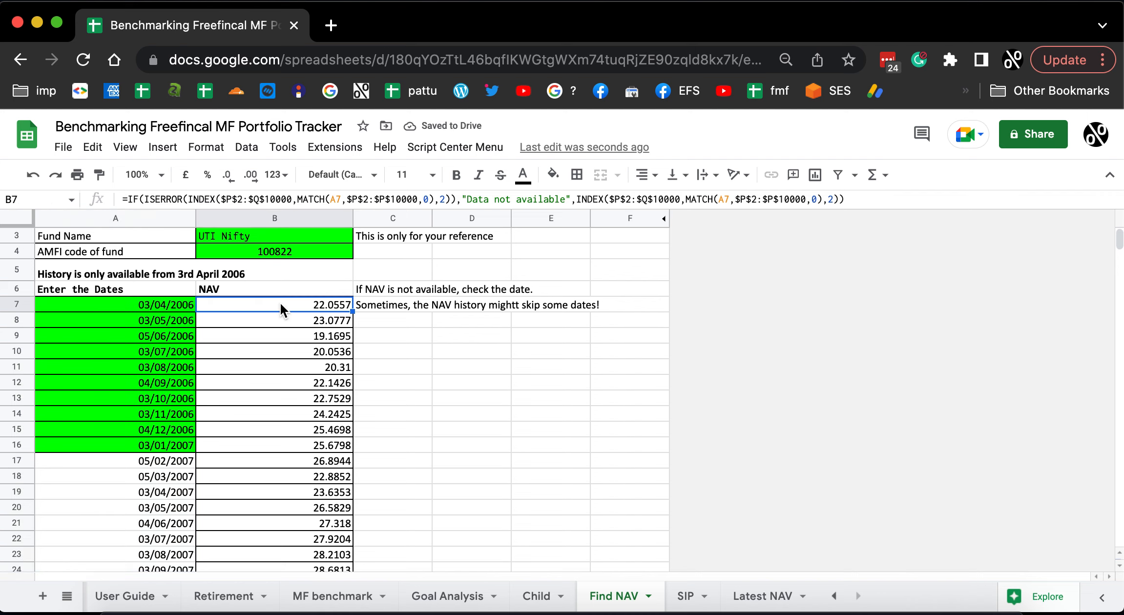
{"action": "key", "text": "super+shift+Down"}
{"action": "key", "text": "super+c"}
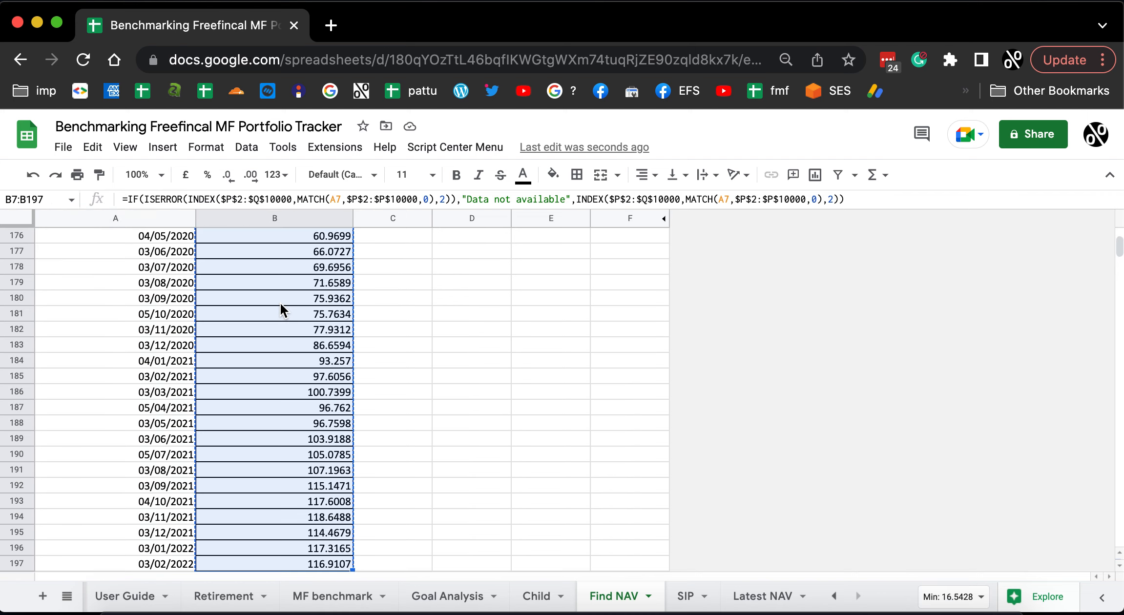
{"action": "left_click", "coordinate": [331, 596]}
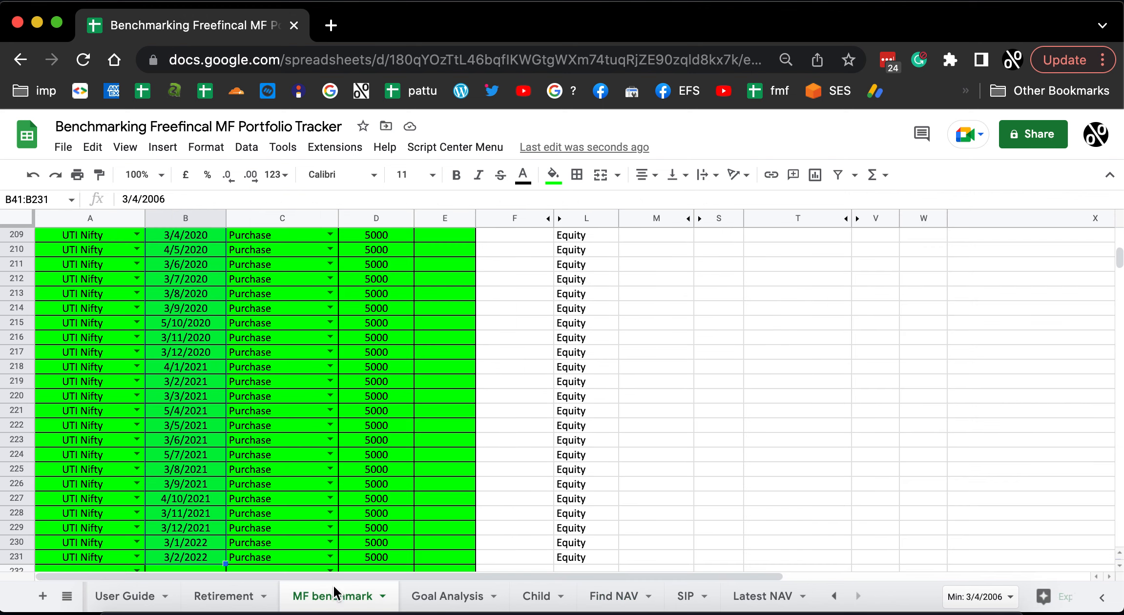
{"action": "scroll", "coordinate": [468, 459], "scroll_direction": "up", "scroll_amount": 10}
{"action": "scroll", "coordinate": [460, 439], "scroll_direction": "up", "scroll_amount": 20}
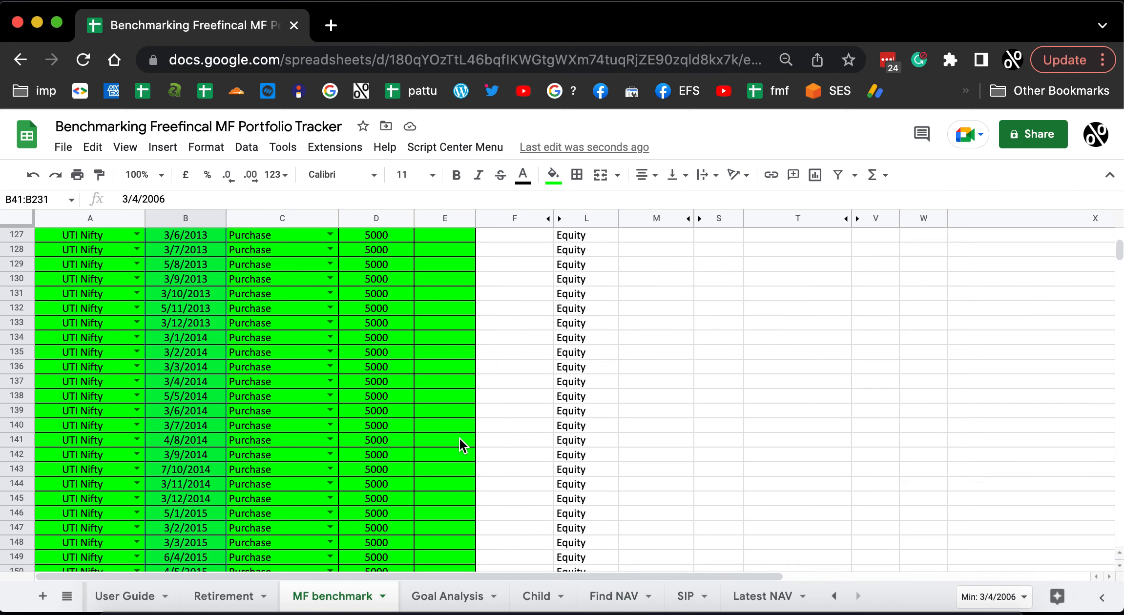
{"action": "scroll", "coordinate": [458, 438], "scroll_direction": "down", "scroll_amount": 10}
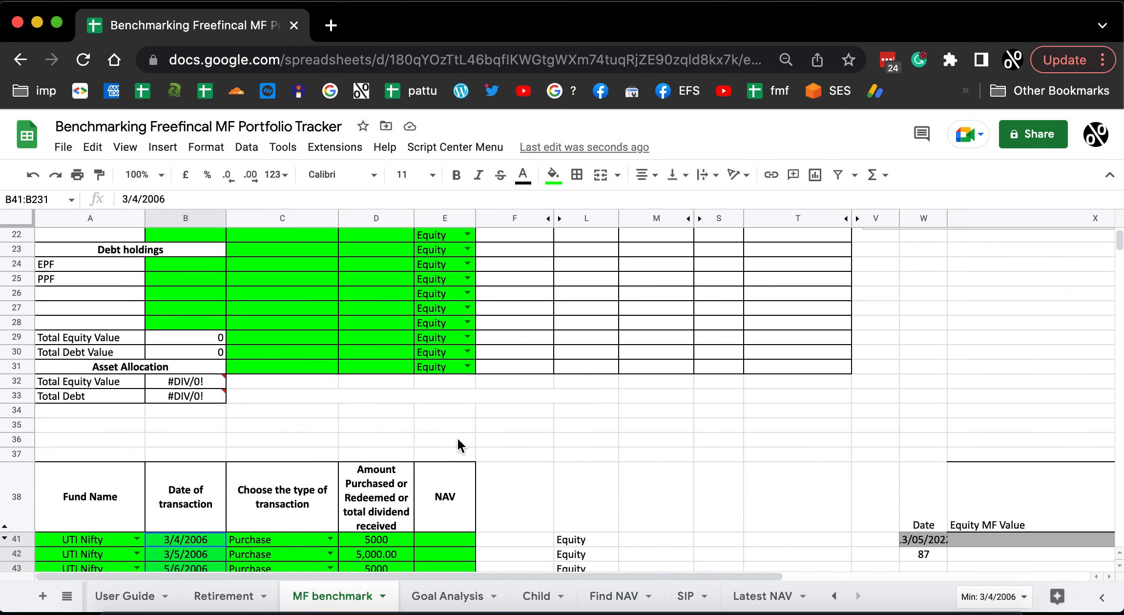
{"action": "left_click", "coordinate": [444, 394]}
{"action": "right_click", "coordinate": [443, 394]}
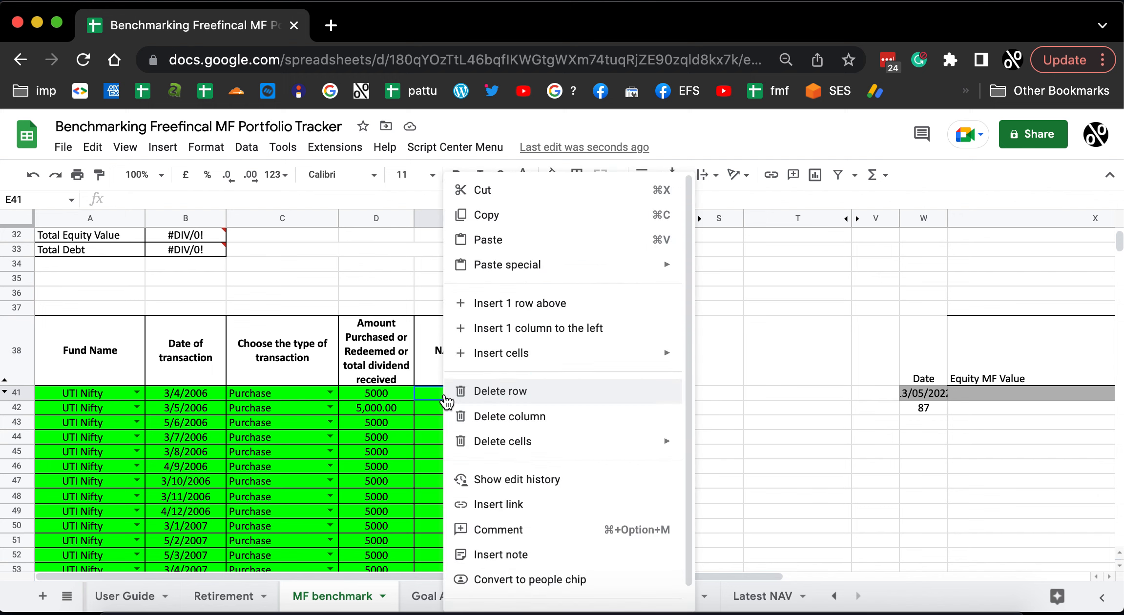
{"action": "mouse_move", "coordinate": [472, 266]}
{"action": "left_click", "coordinate": [752, 272]}
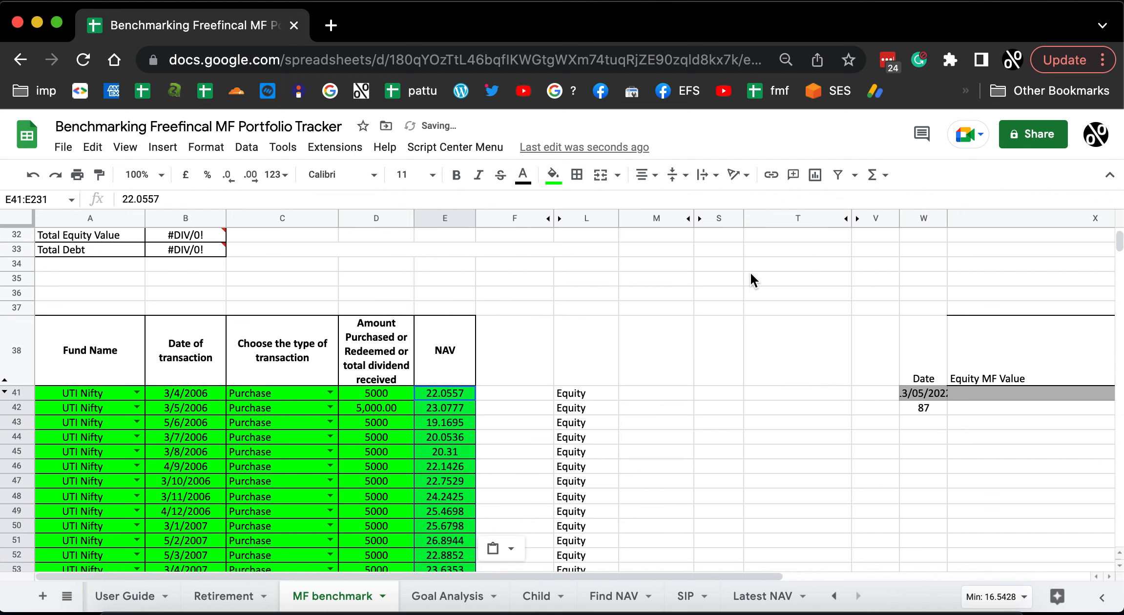
{"action": "left_click", "coordinate": [516, 450]}
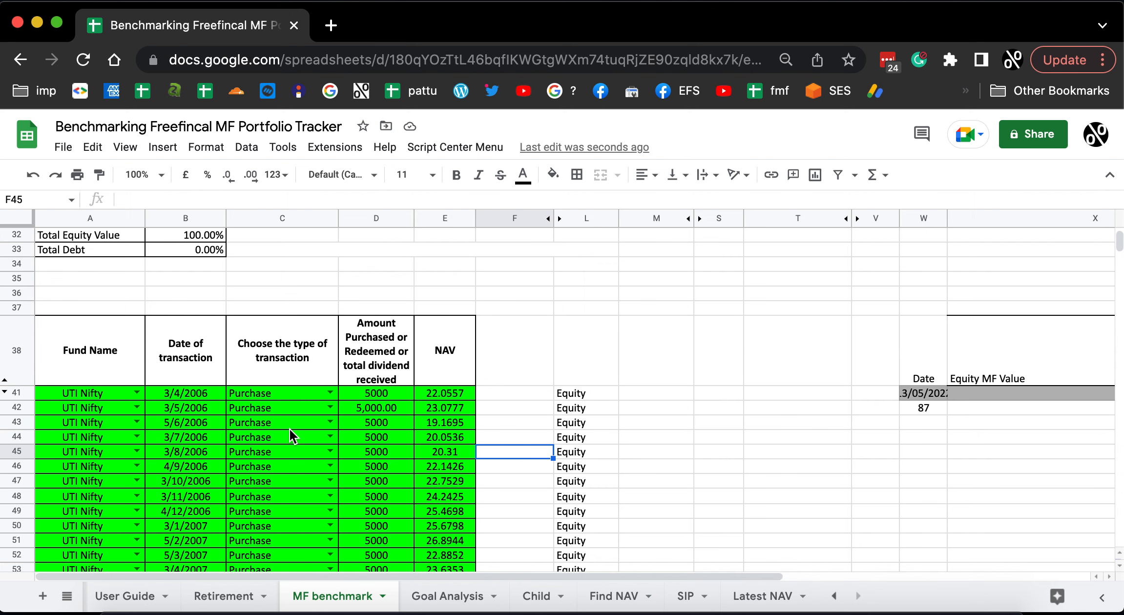
Compare the current value, XIRR and transactions of UTI Nifty in the MF benchmark sheet with those of QLTE in the Retirement sheet.
{"action": "scroll", "coordinate": [388, 337], "scroll_direction": "up", "scroll_amount": 10}
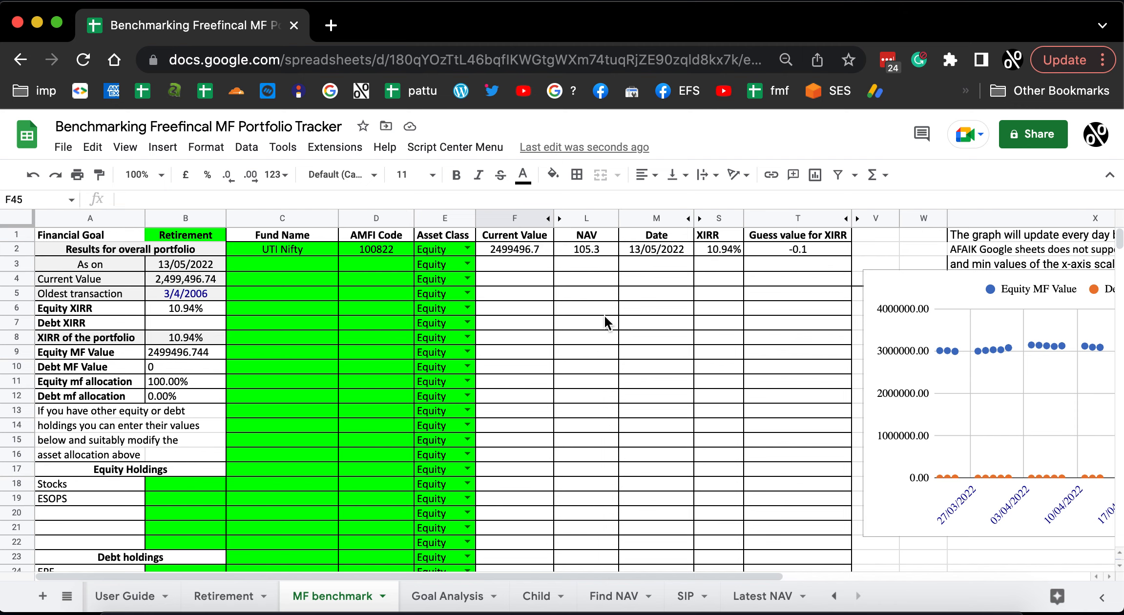
{"action": "scroll", "coordinate": [426, 341], "scroll_direction": "down", "scroll_amount": 8}
{"action": "left_click", "coordinate": [236, 599]}
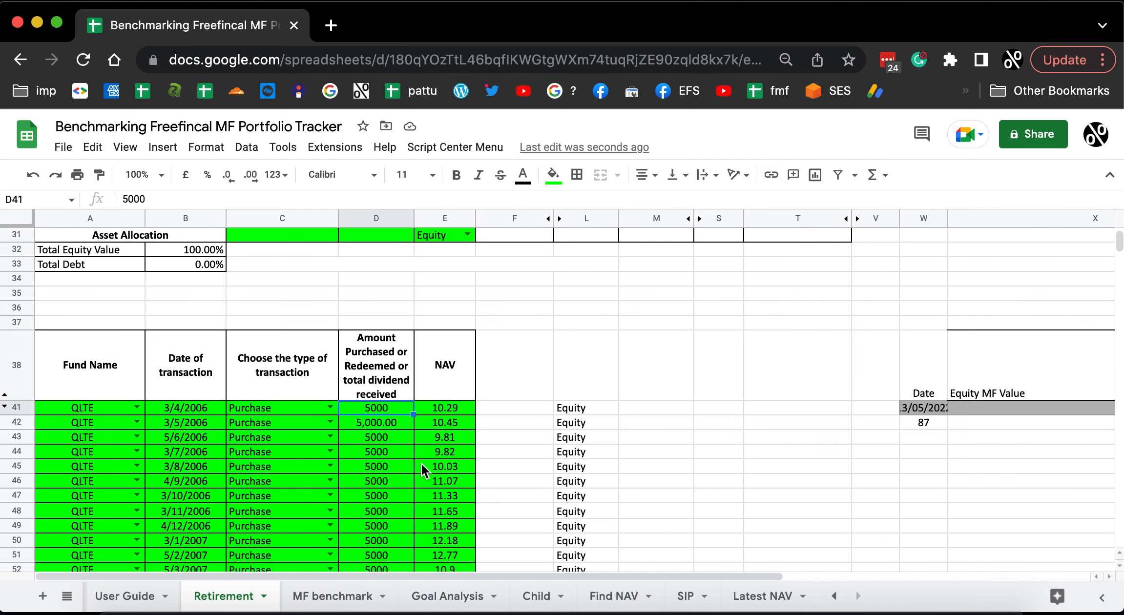
{"action": "scroll", "coordinate": [419, 471], "scroll_direction": "up", "scroll_amount": 10}
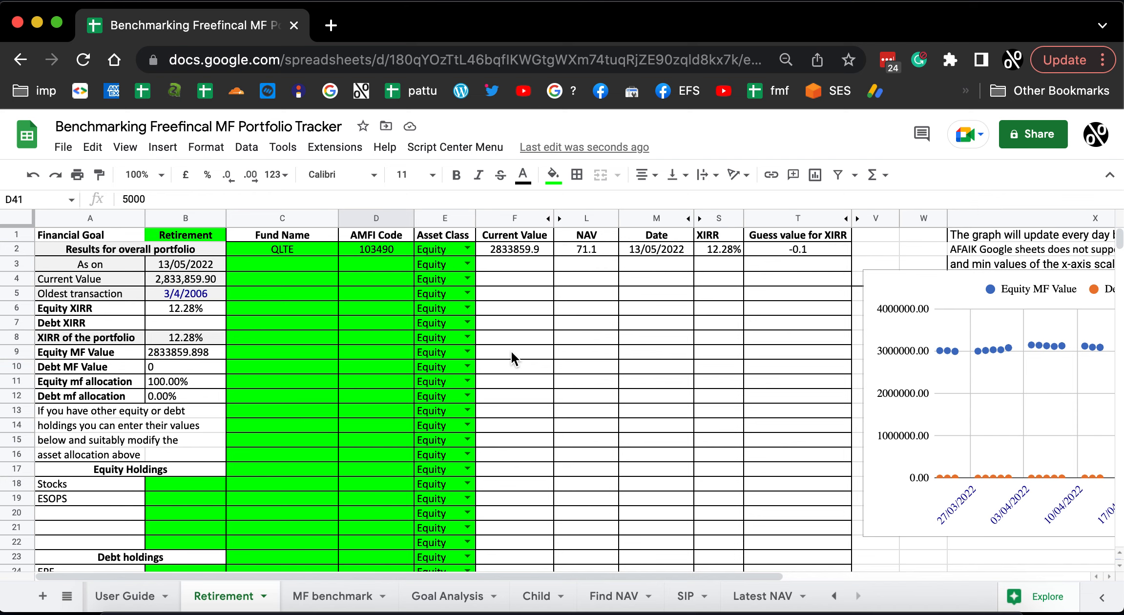
{"action": "scroll", "coordinate": [307, 382], "scroll_direction": "down", "scroll_amount": 1}
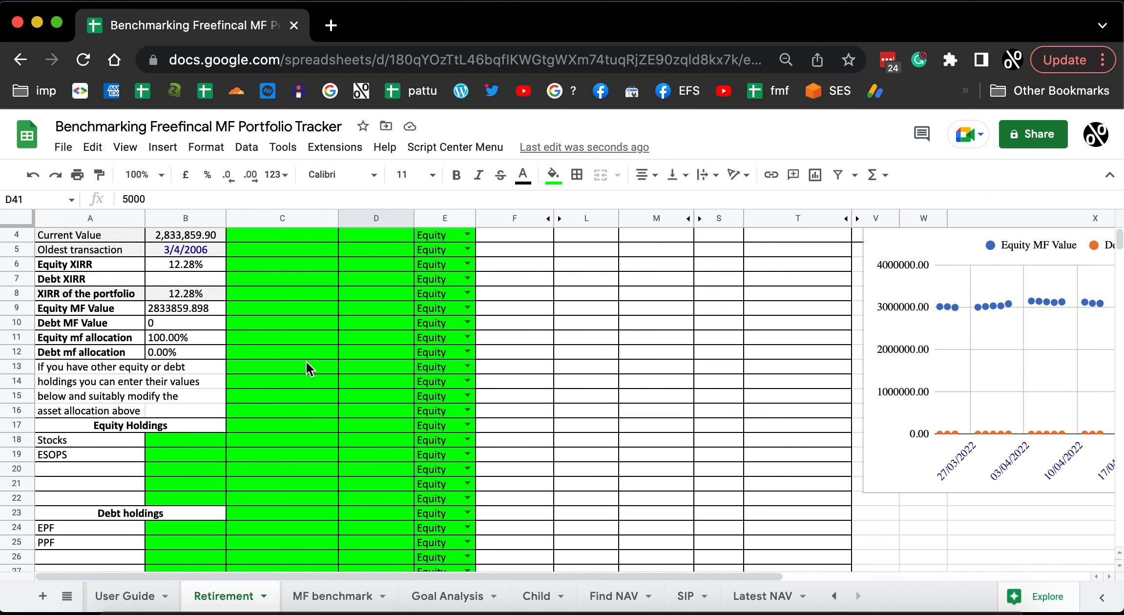
{"action": "scroll", "coordinate": [298, 381], "scroll_direction": "down", "scroll_amount": 3}
{"action": "scroll", "coordinate": [292, 407], "scroll_direction": "down", "scroll_amount": 10}
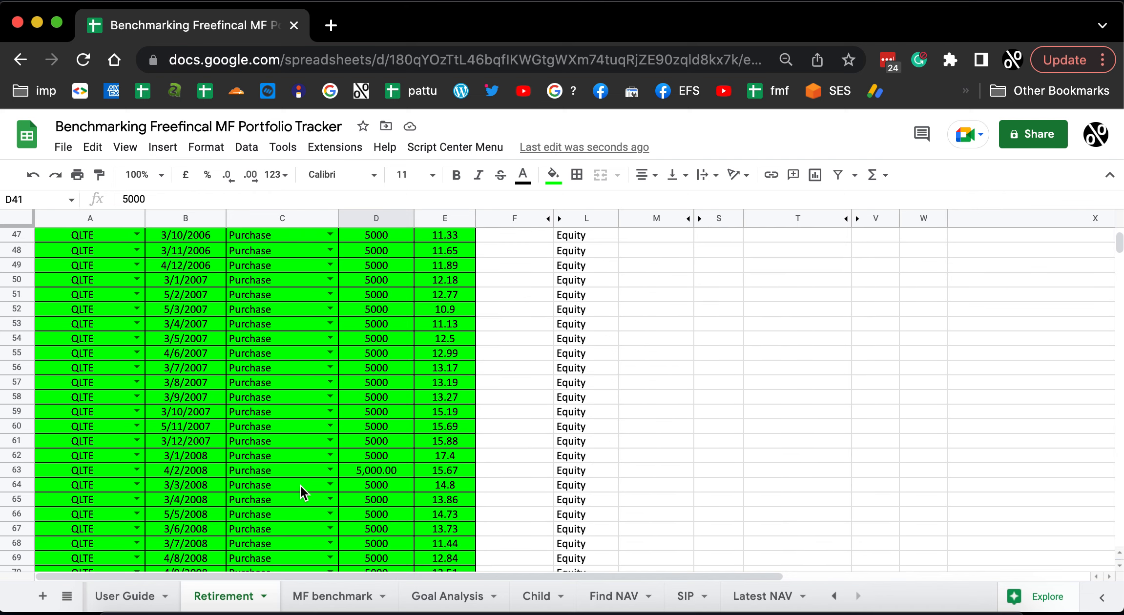
{"action": "scroll", "coordinate": [307, 490], "scroll_direction": "down", "scroll_amount": 5}
{"action": "scroll", "coordinate": [312, 493], "scroll_direction": "up", "scroll_amount": 8}
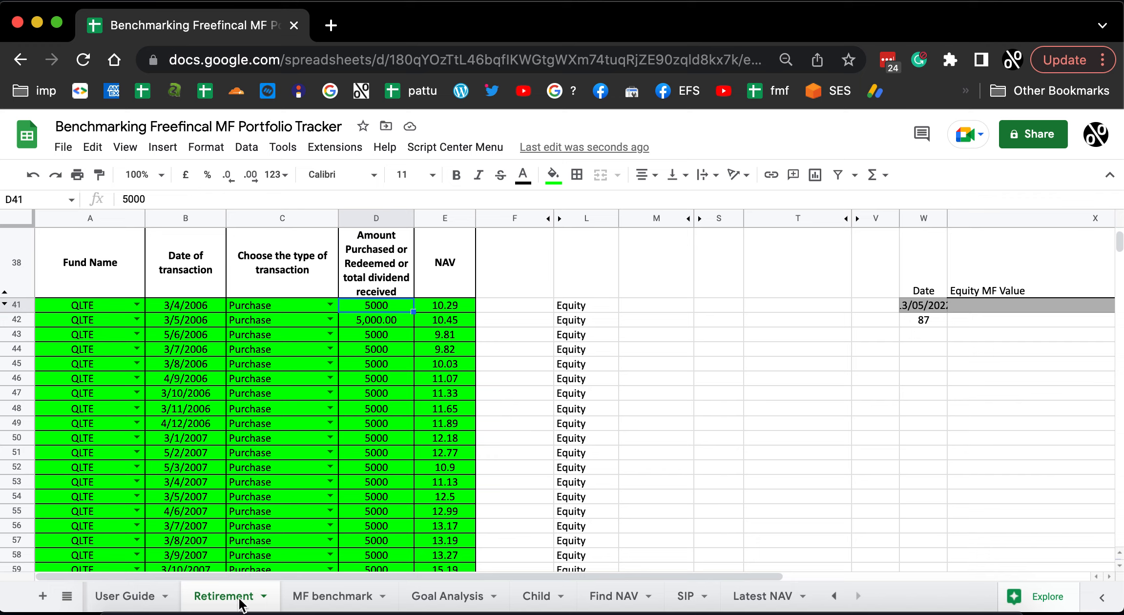
{"action": "left_click", "coordinate": [337, 597]}
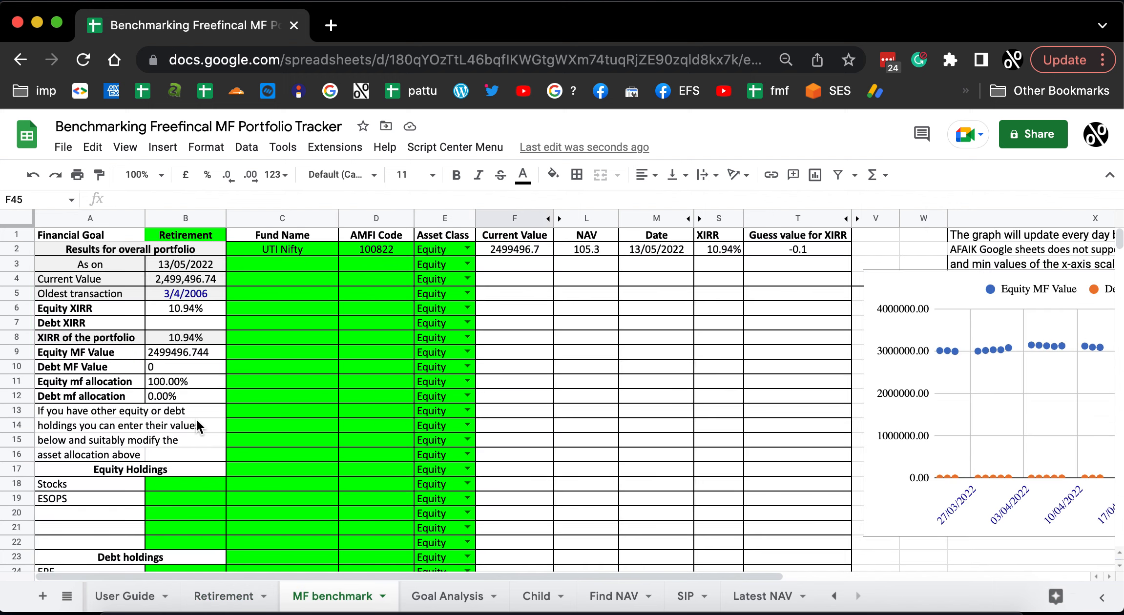
{"action": "scroll", "coordinate": [195, 433], "scroll_direction": "down", "scroll_amount": 3}
{"action": "scroll", "coordinate": [195, 434], "scroll_direction": "down", "scroll_amount": 3}
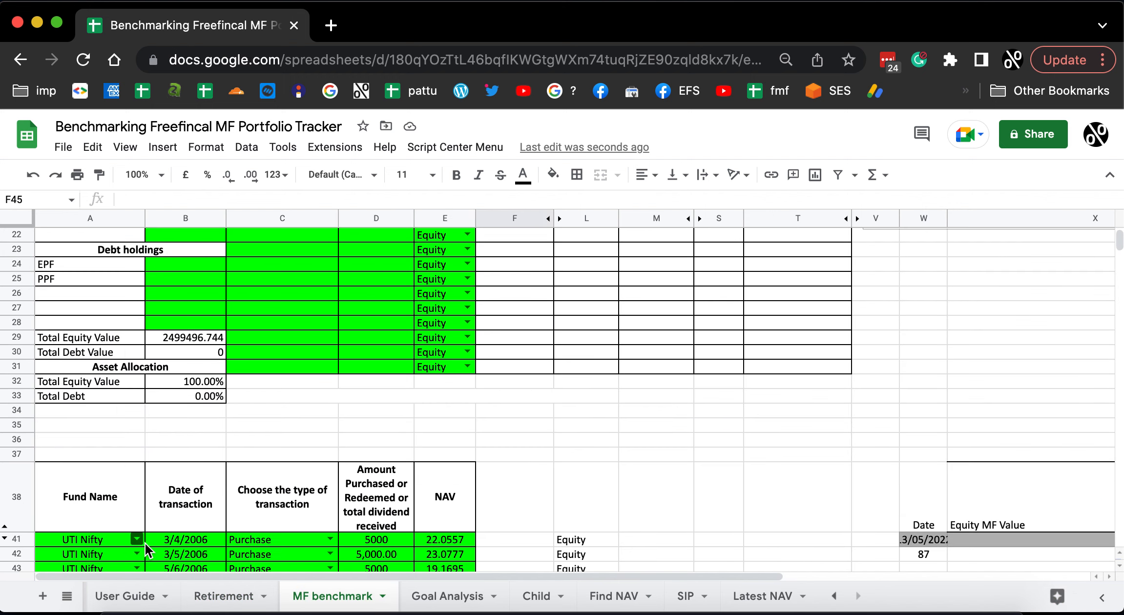
{"action": "scroll", "coordinate": [290, 417], "scroll_direction": "up", "scroll_amount": 6}
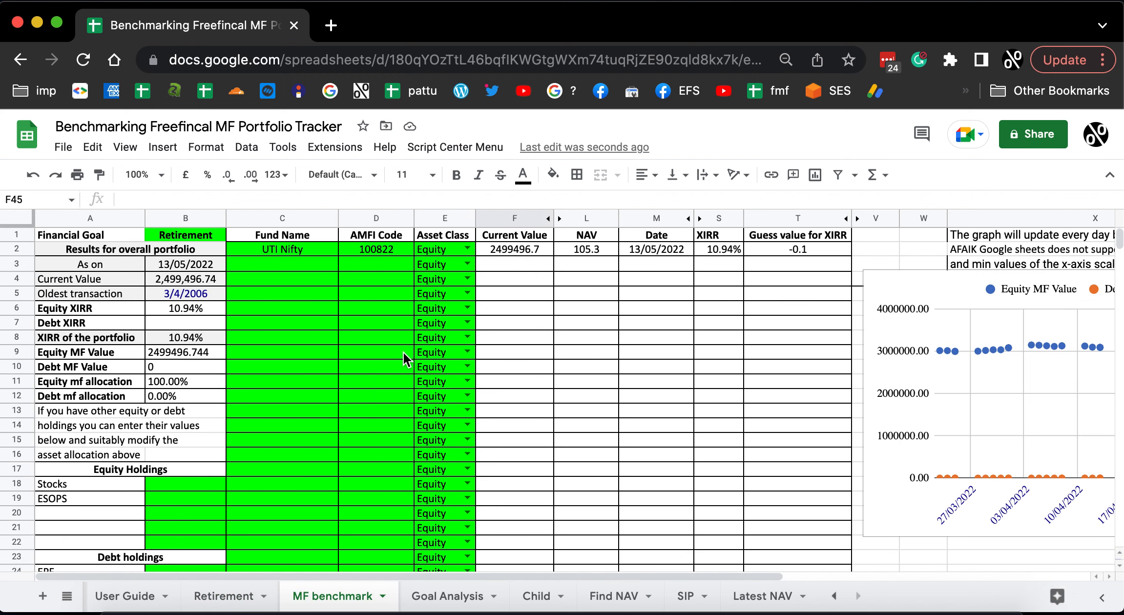
{"action": "scroll", "coordinate": [403, 352], "scroll_direction": "down", "scroll_amount": 6}
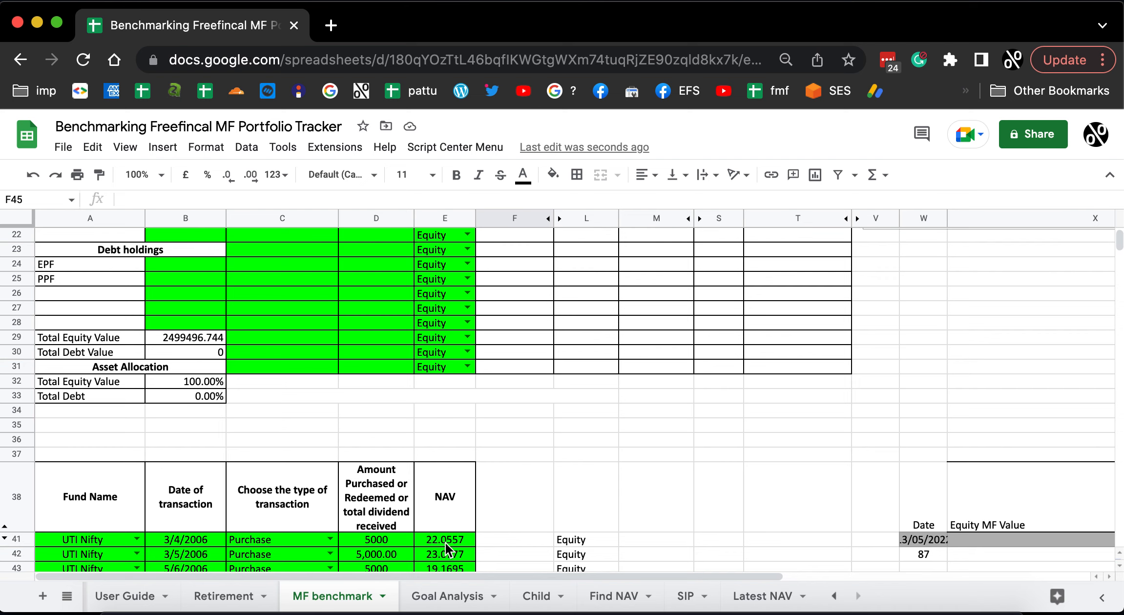
Review the UTI Nifty dates and retrieved NAVs in the Find NAV sheet, back up to the fund name and AMFI code.
{"action": "left_click", "coordinate": [610, 597]}
{"action": "scroll", "coordinate": [456, 417], "scroll_direction": "up", "scroll_amount": 20}
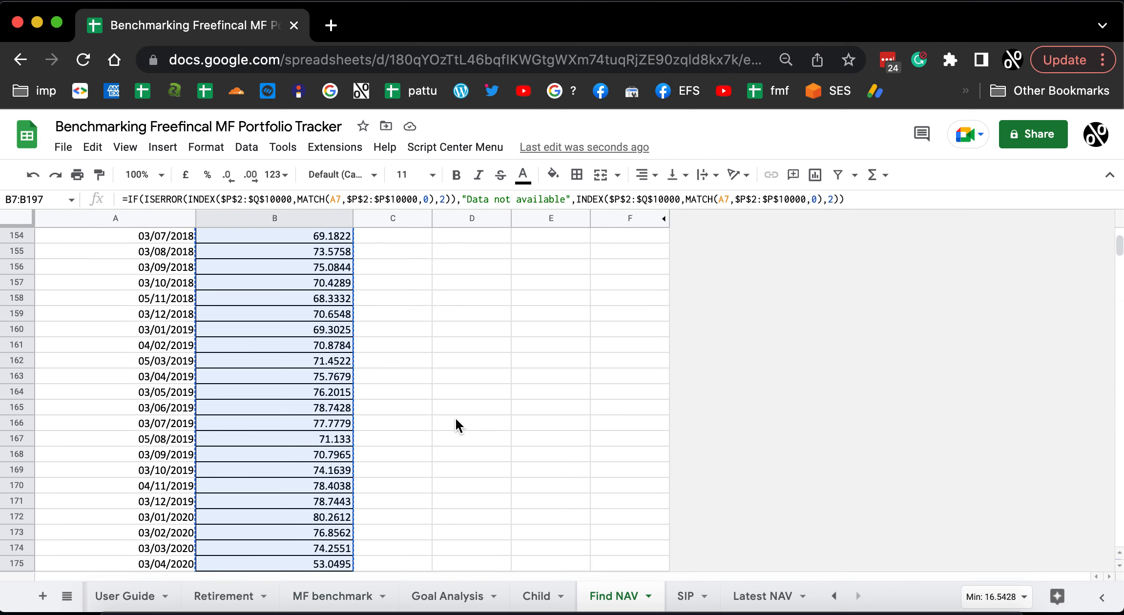
{"action": "left_click", "coordinate": [222, 345]}
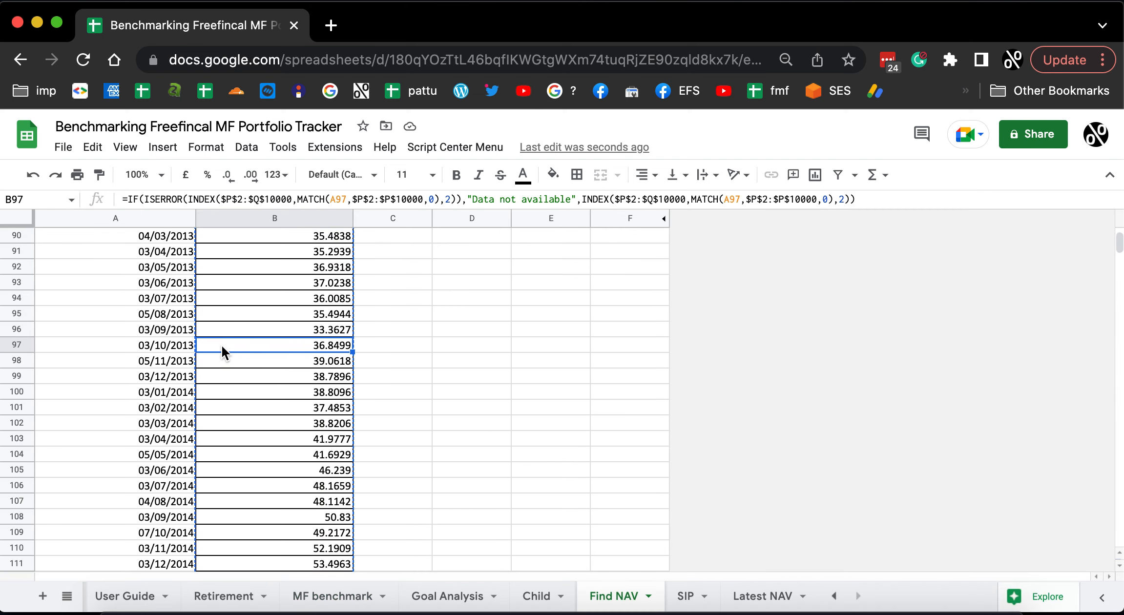
{"action": "key", "text": "super+shift+Up"}
{"action": "scroll", "coordinate": [505, 381], "scroll_direction": "up", "scroll_amount": 2}
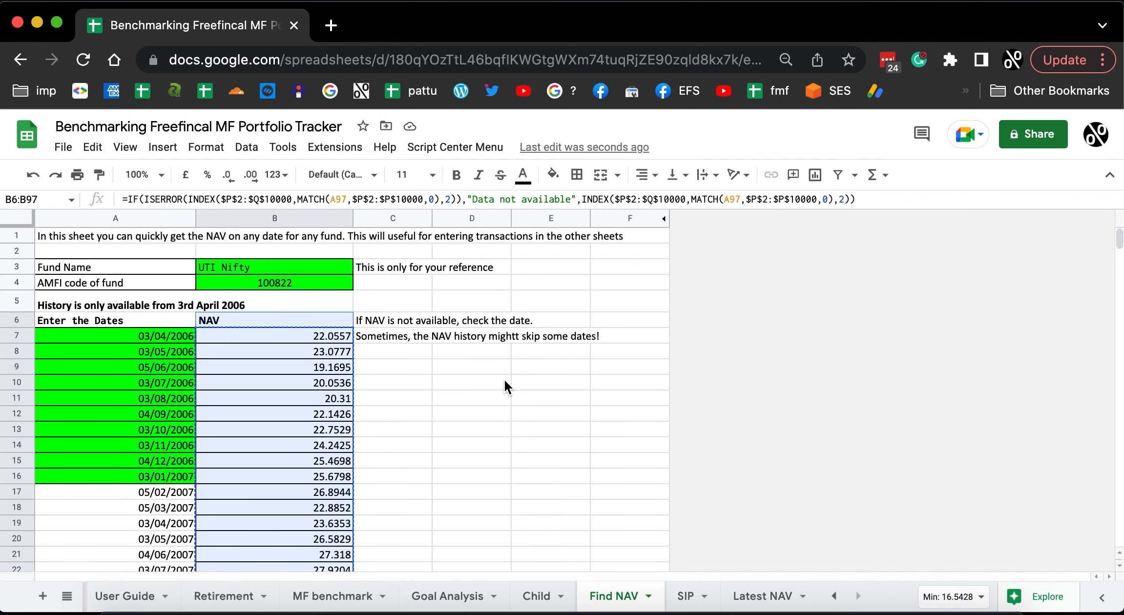
Examine the UTI Nifty transactions, current value and XIRR in the MF benchmark sheet.
{"action": "left_click", "coordinate": [337, 597]}
{"action": "scroll", "coordinate": [605, 355], "scroll_direction": "up", "scroll_amount": 10}
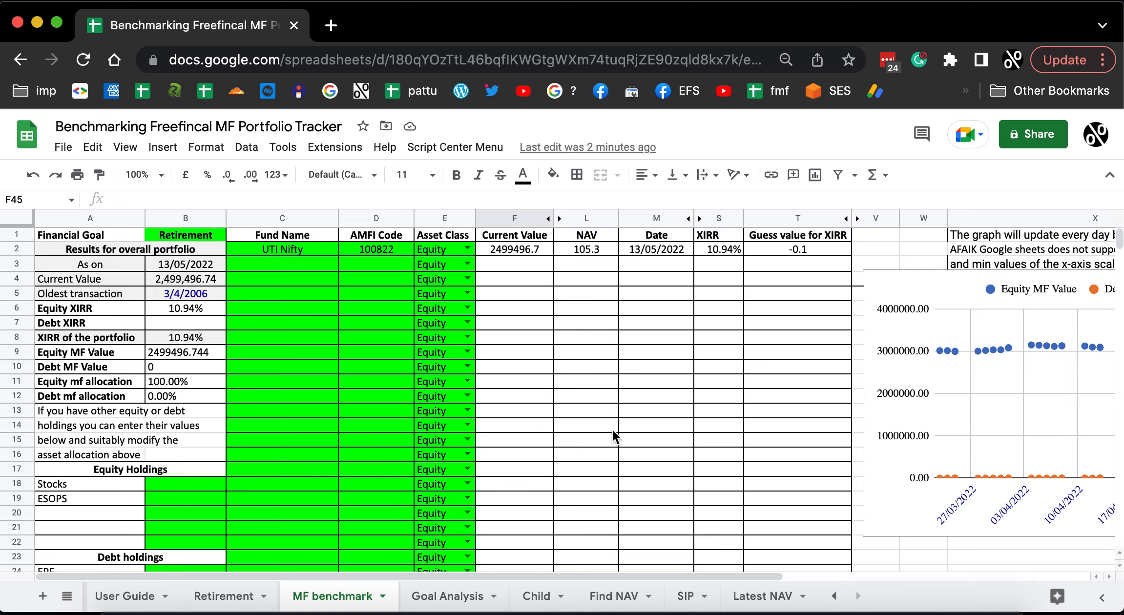
{"action": "scroll", "coordinate": [256, 486], "scroll_direction": "down", "scroll_amount": 13}
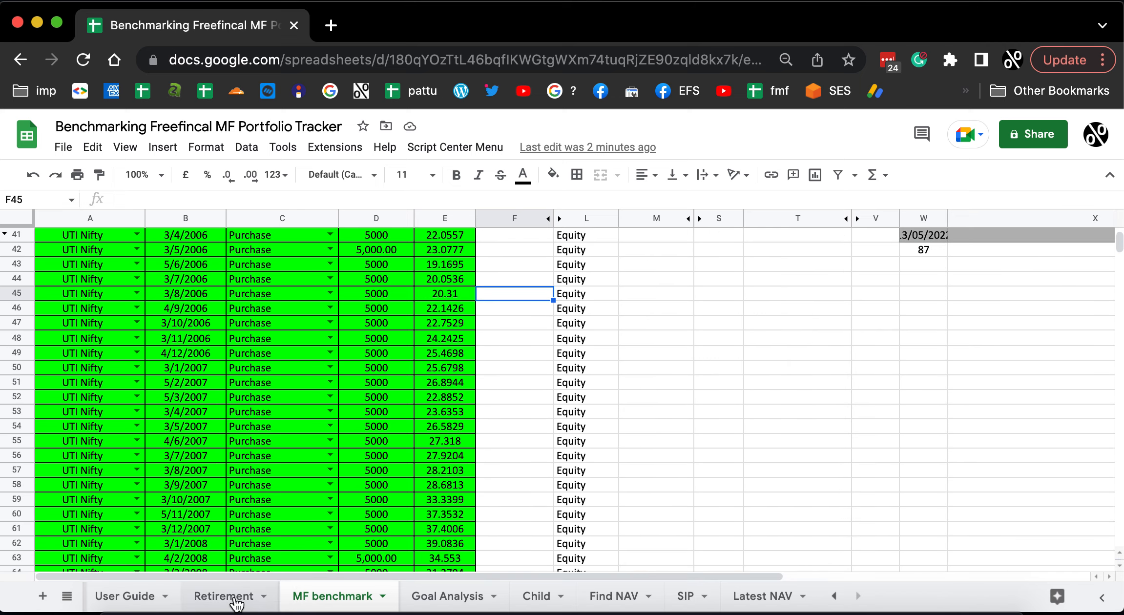
{"action": "scroll", "coordinate": [401, 415], "scroll_direction": "up", "scroll_amount": 13}
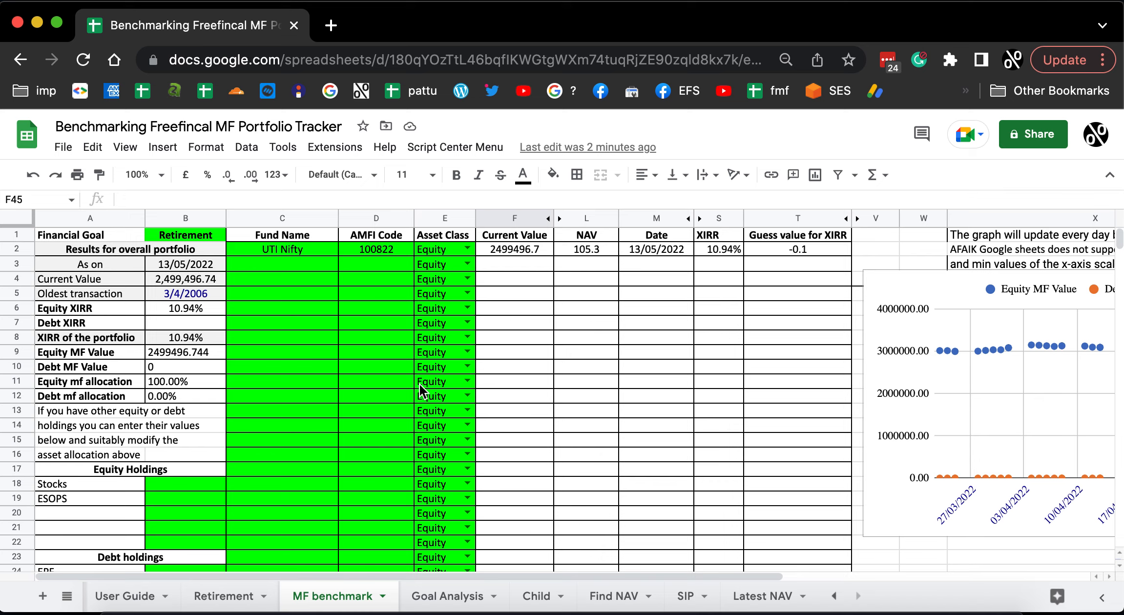